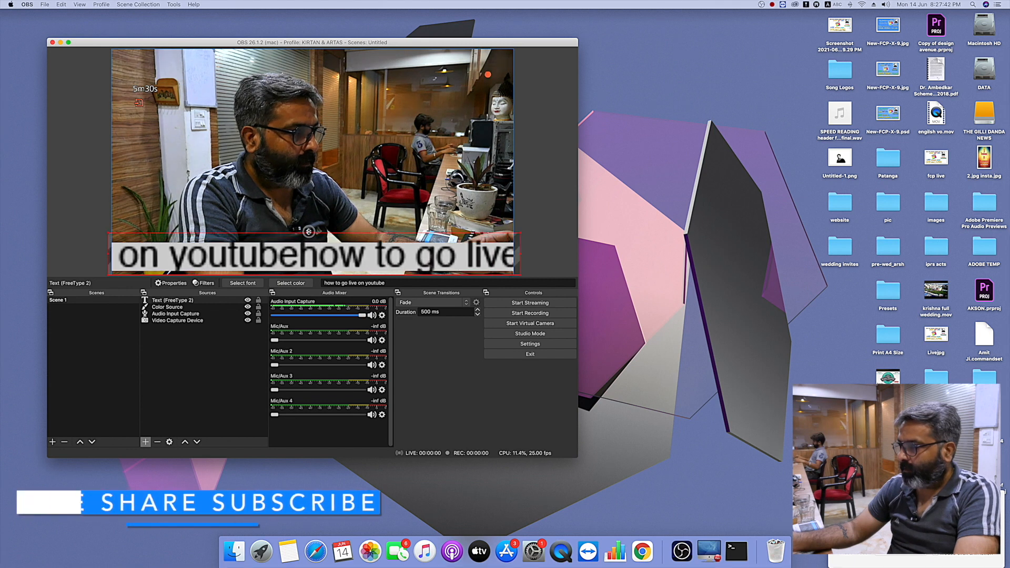
- Add a Scroll filter to the Color Source with its default name and settings
double_click(180, 308)
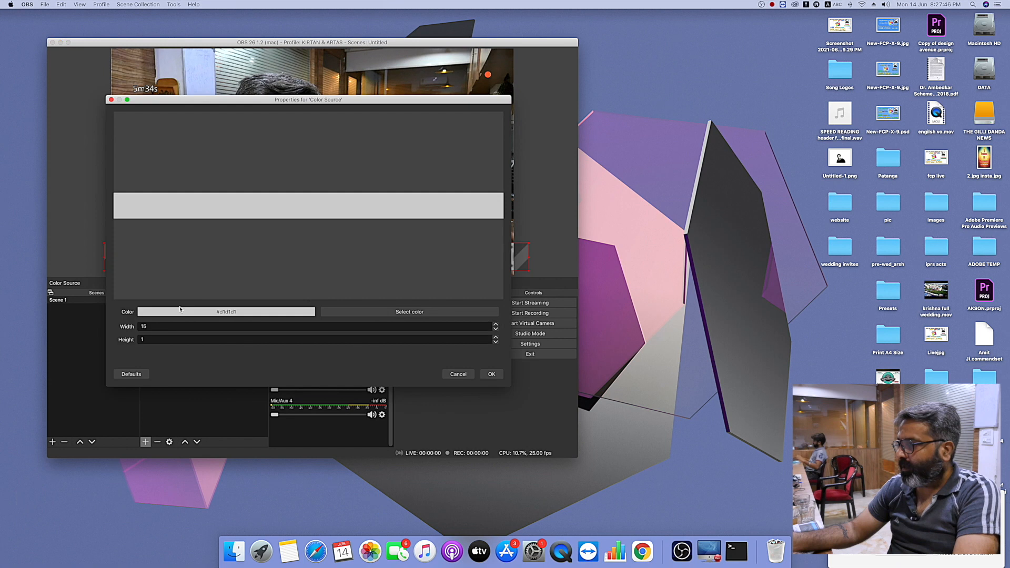
click(459, 375)
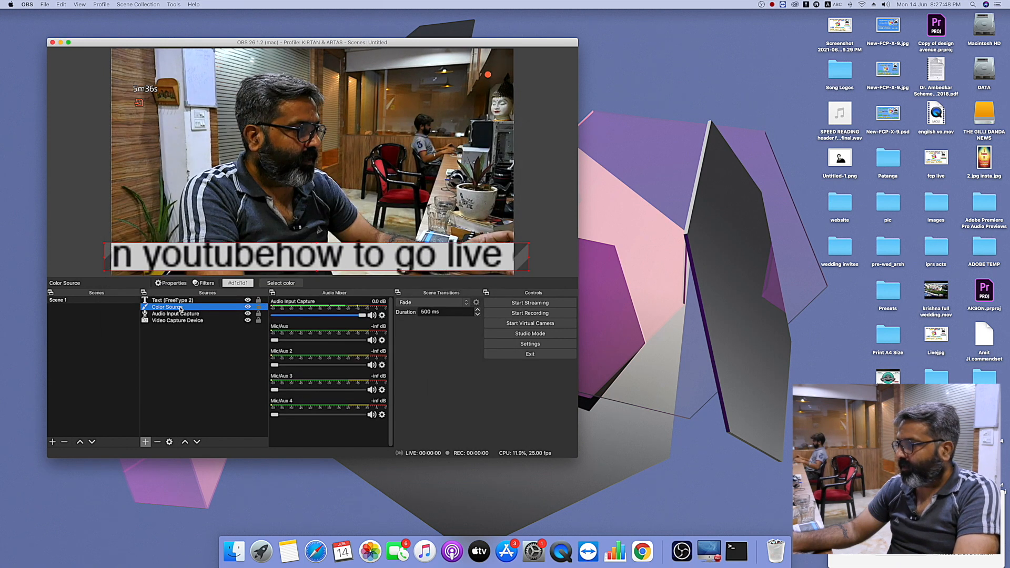
right_click(180, 307)
click(200, 486)
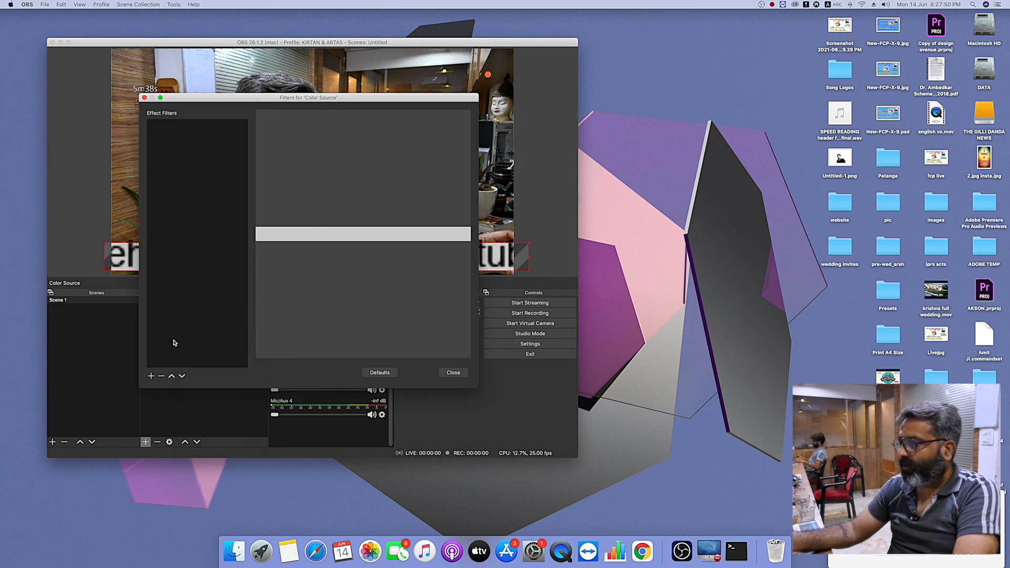
click(151, 376)
click(174, 450)
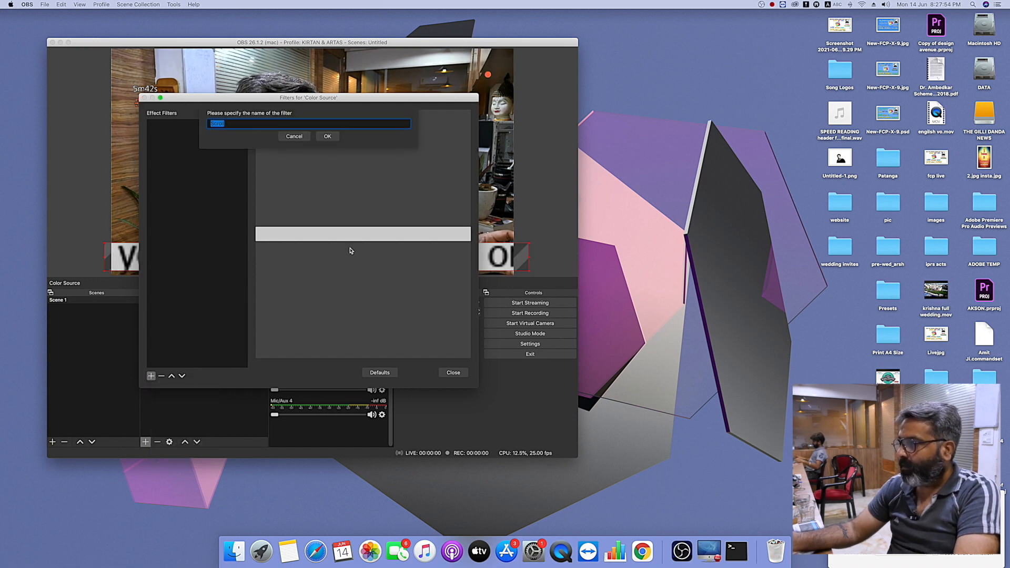
click(327, 138)
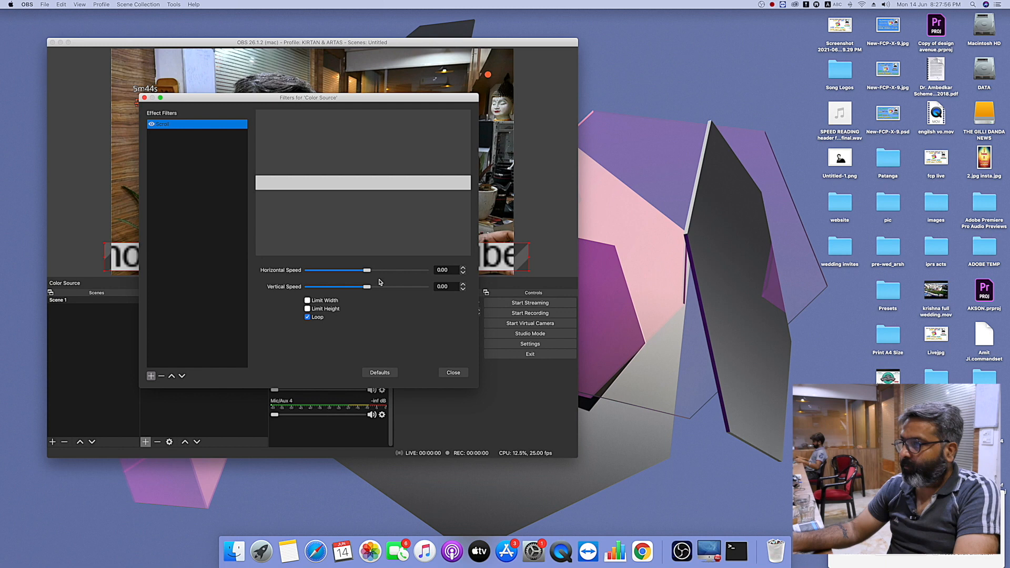
click(453, 373)
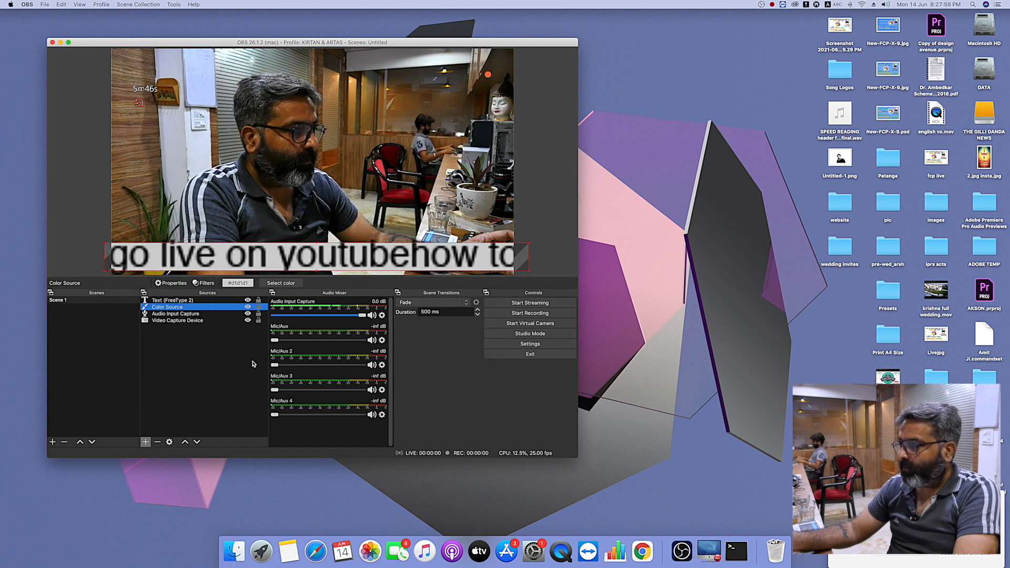
- Set the horizontal speed of the text source's Scroll filter to 5.00
click(177, 302)
right_click(177, 301)
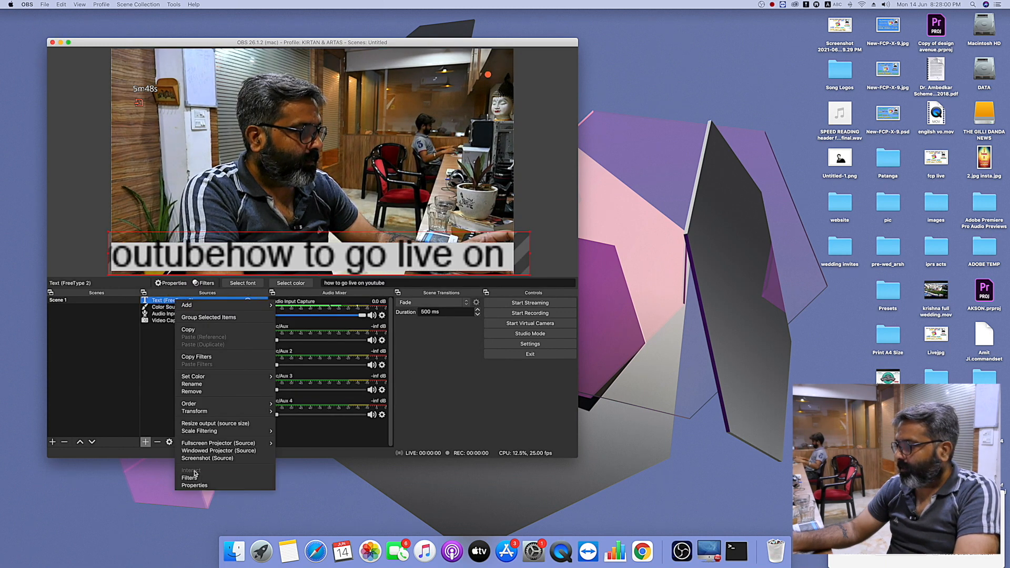
click(193, 478)
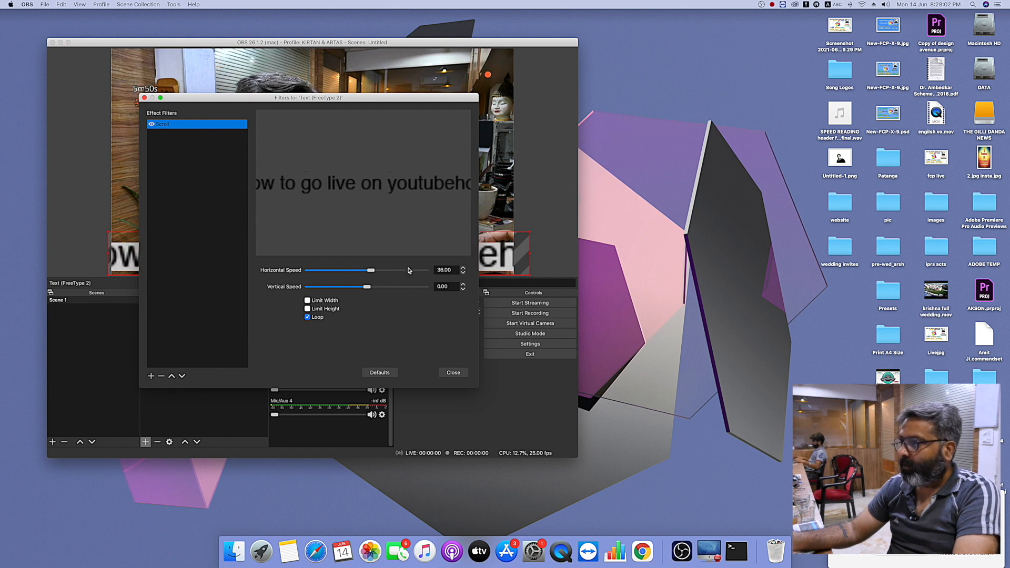
drag(372, 271, 369, 272)
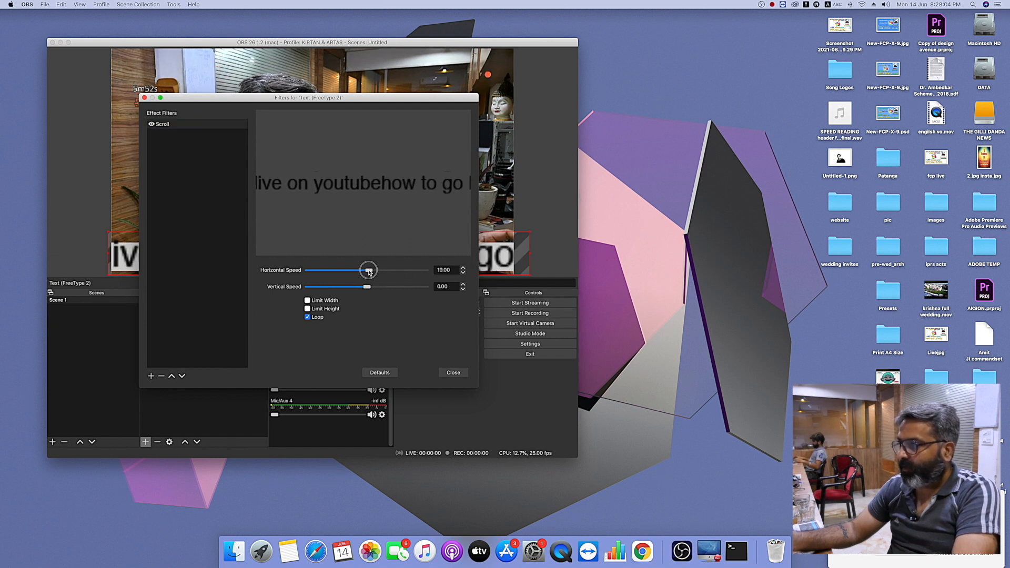
click(453, 373)
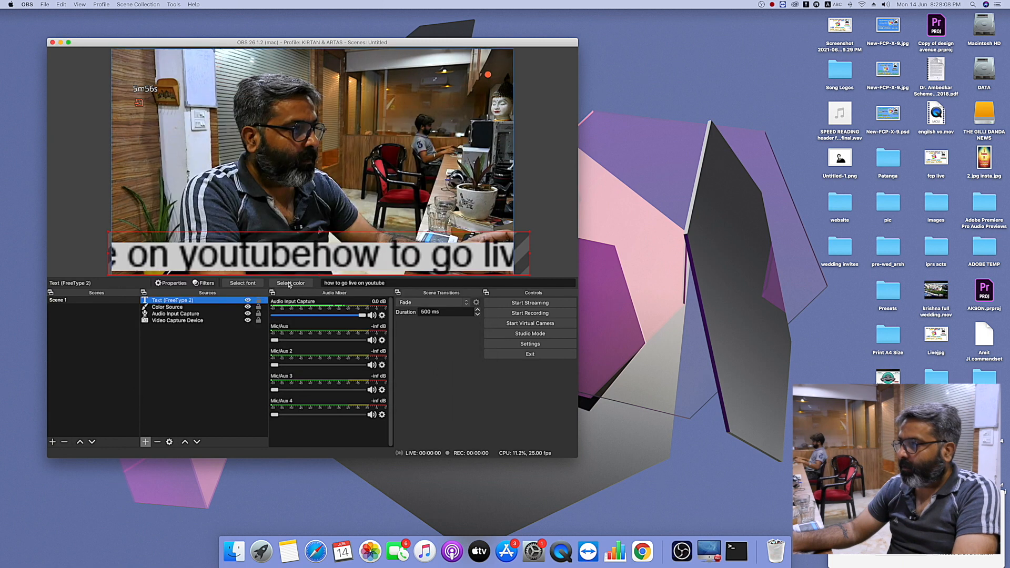
- Extend the text source's wording to "how to go live on youtube face book or other social media platfoams"
click(174, 301)
double_click(173, 301)
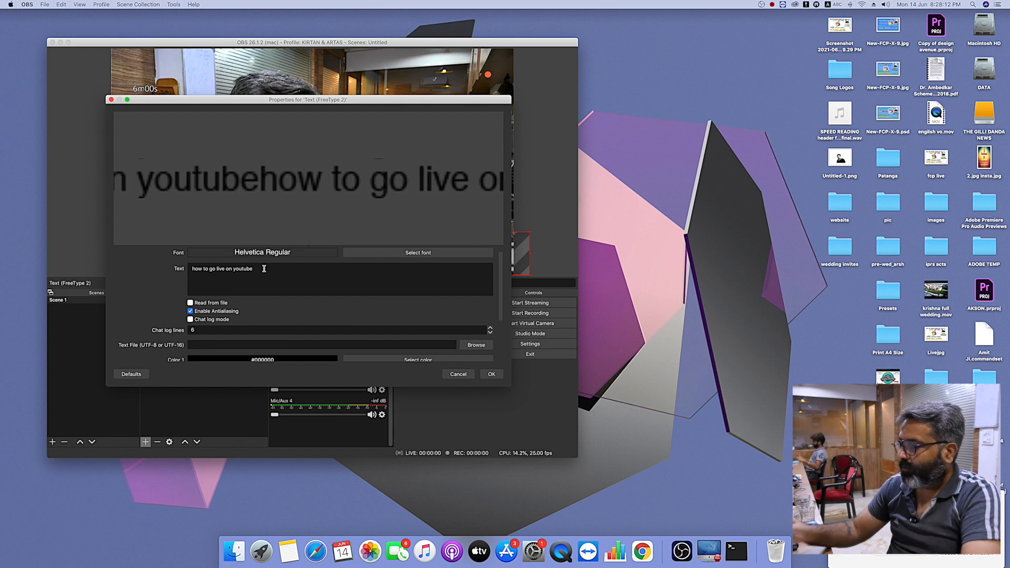
text(face book r)
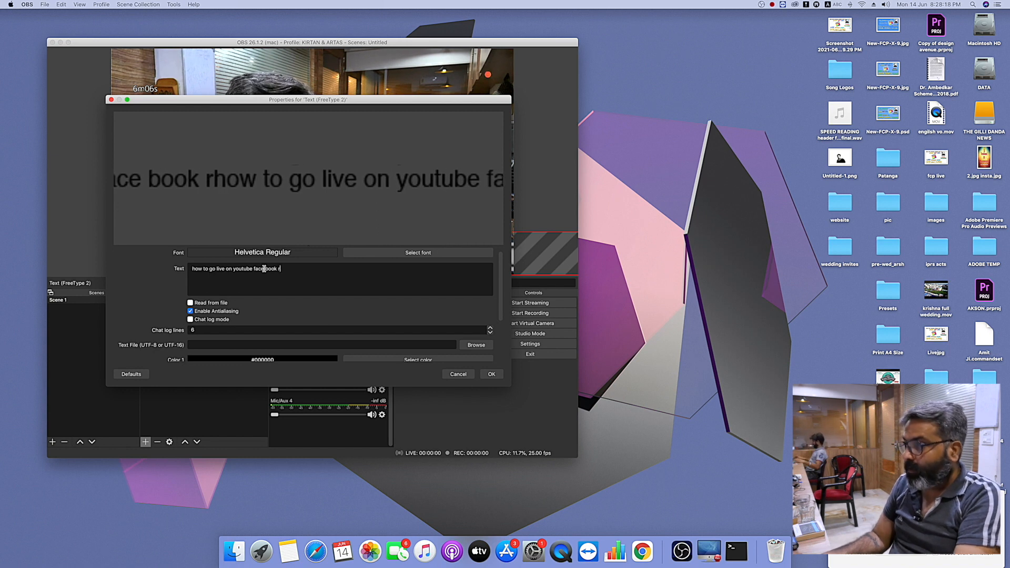
key(BackSpace)
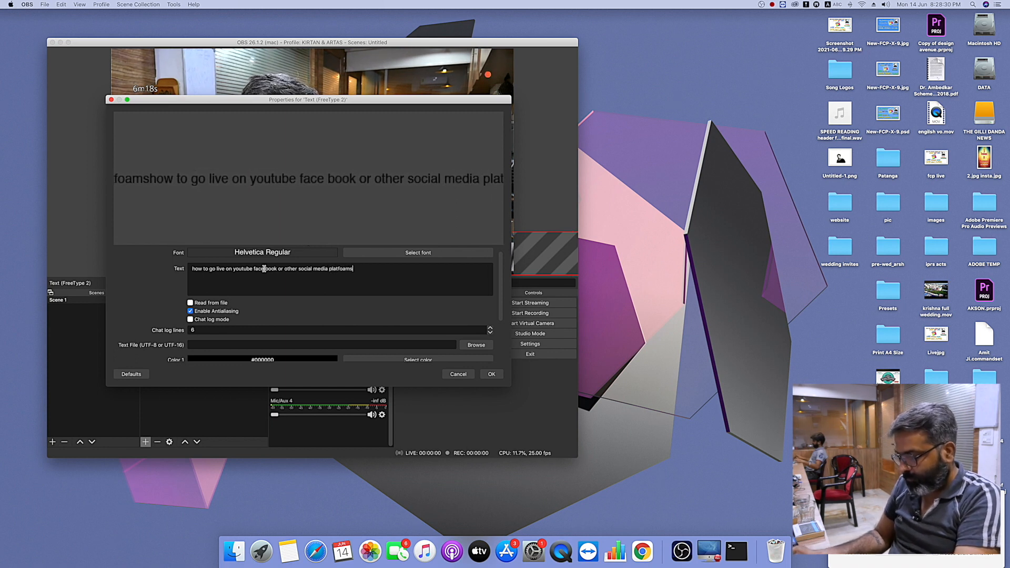
click(494, 376)
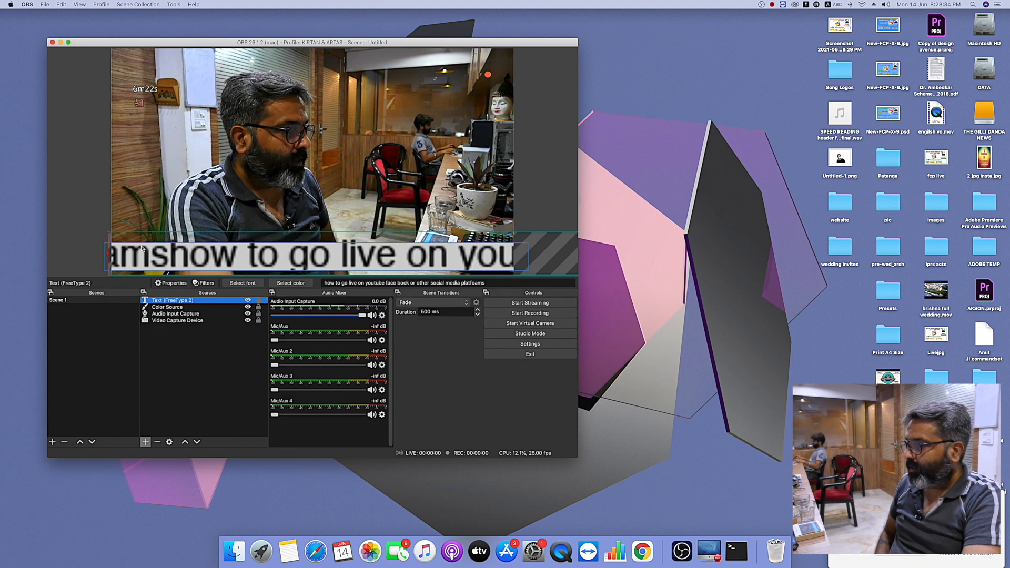
- Copy the full wording of the text source and remove that source from the scene
drag(109, 233, 274, 276)
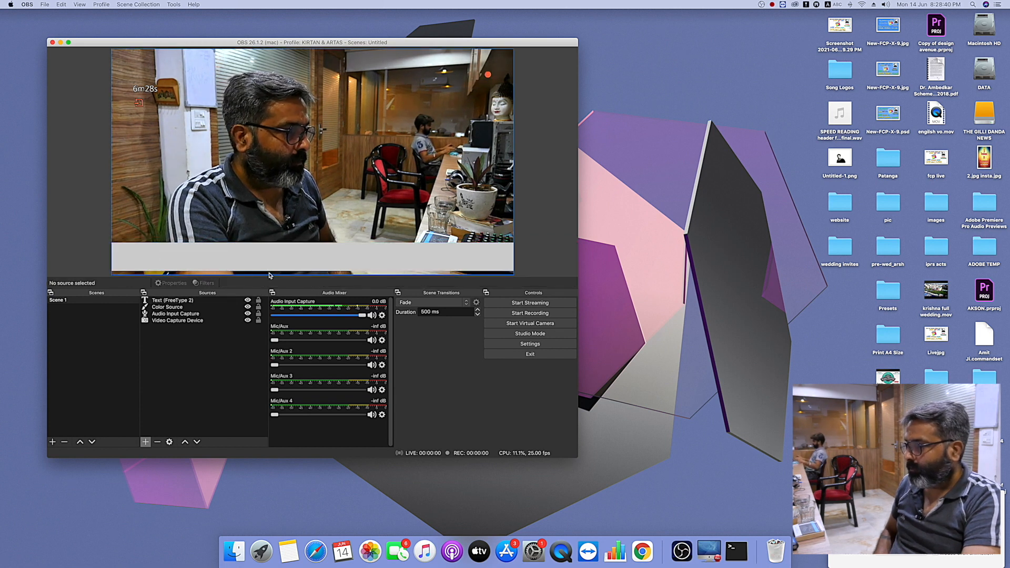
click(179, 301)
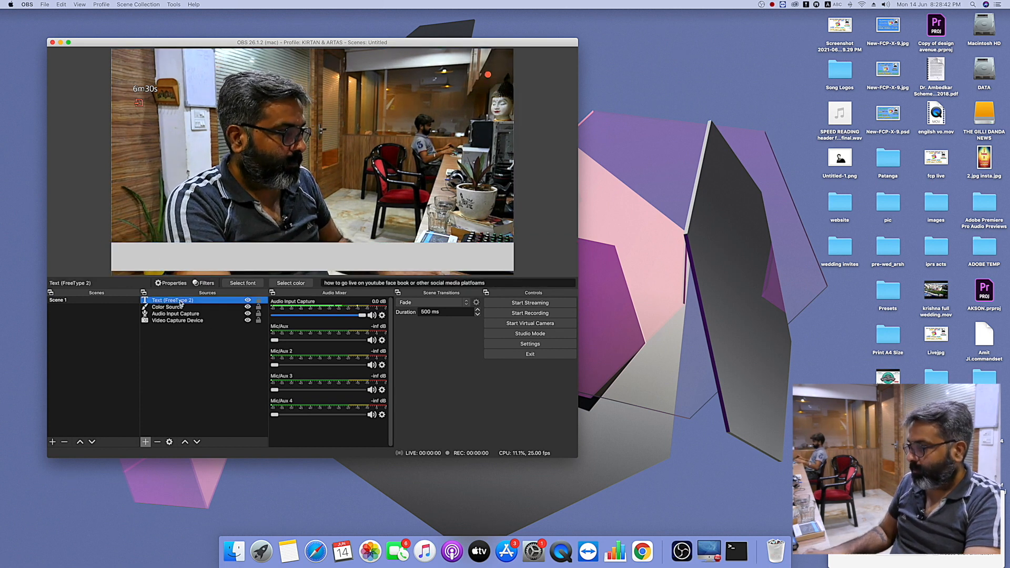
double_click(180, 304)
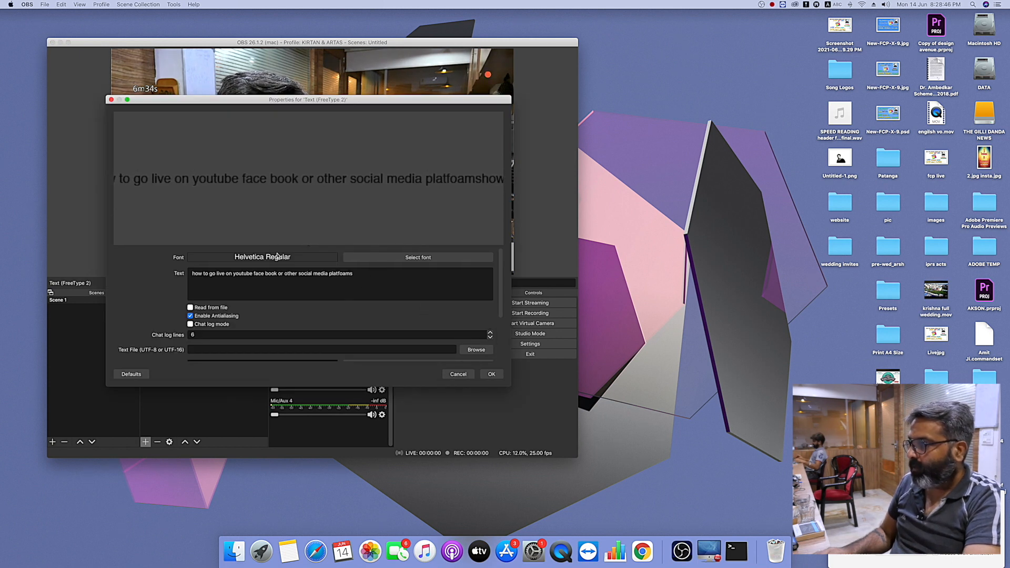
drag(368, 277, 168, 276)
key(super+c)
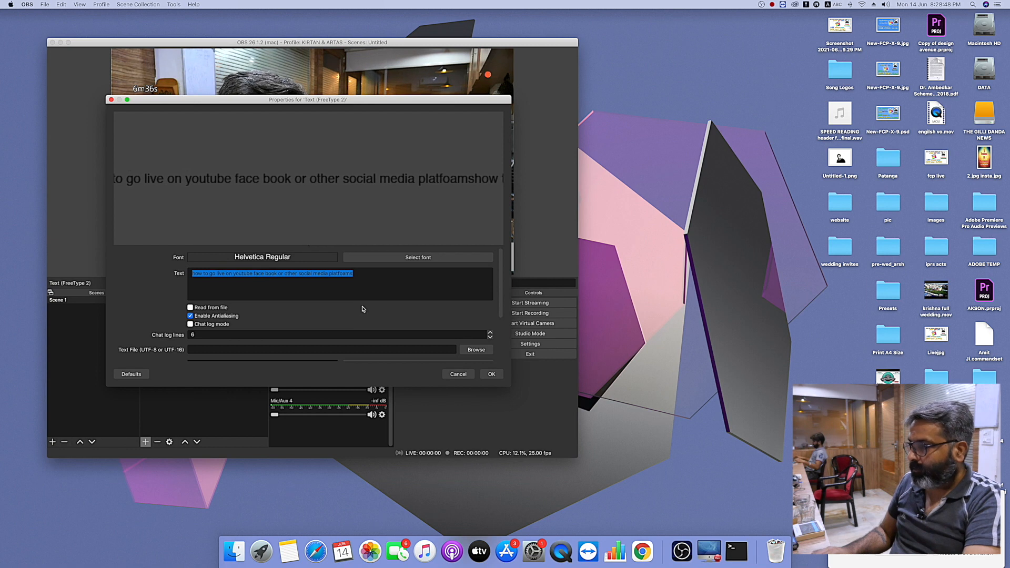
click(458, 374)
key(BackSpace)
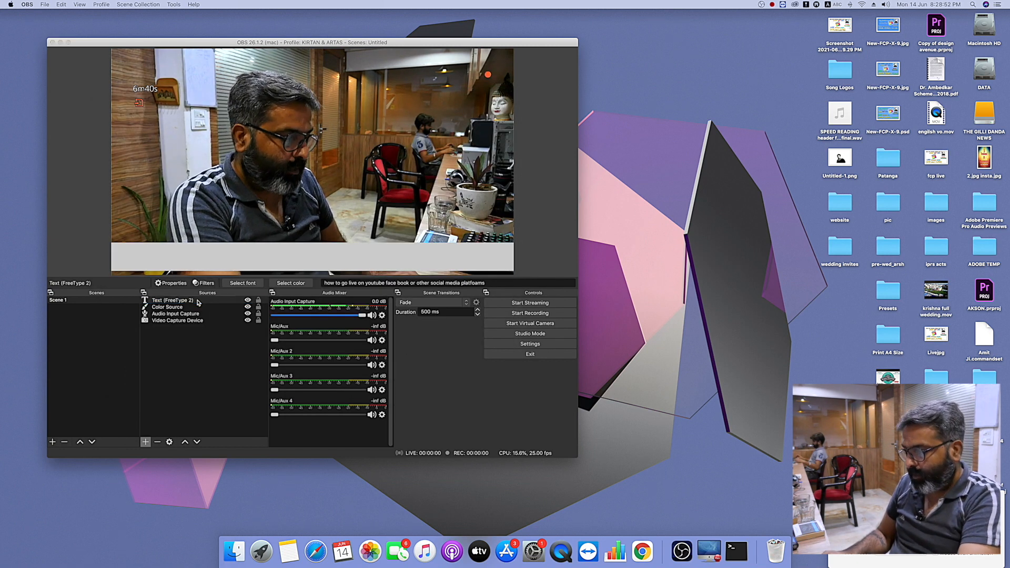
click(366, 257)
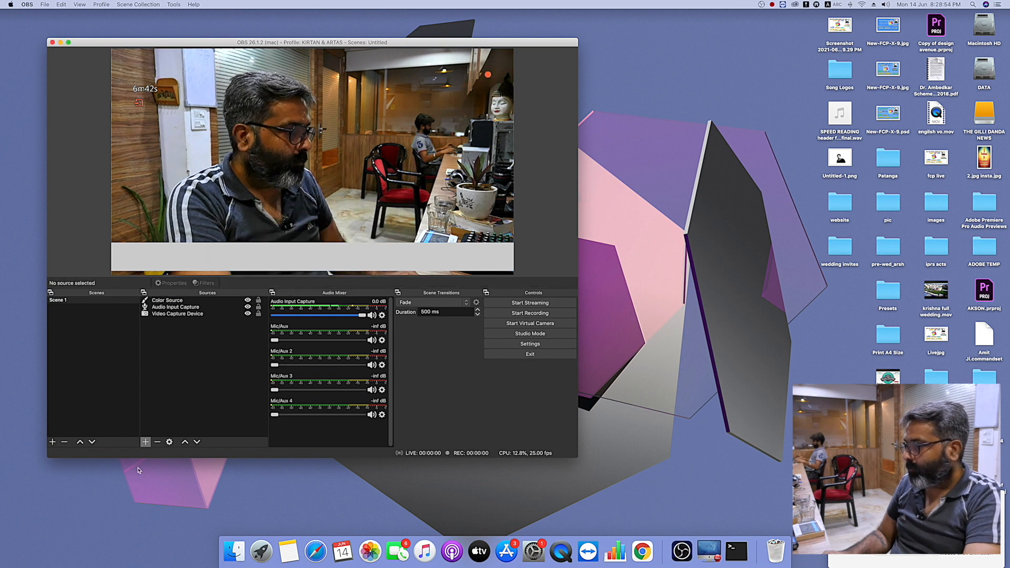
- Create a FreeType 2 text source named "Text 1)" and paste the copied wording "how to go live on youtube face book or other social media platfoams"
click(146, 442)
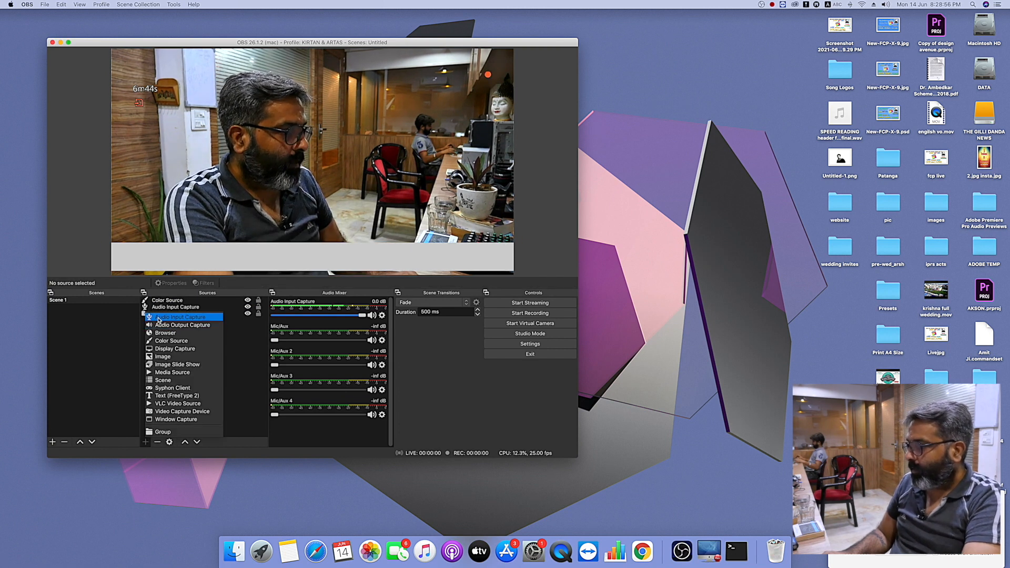
click(169, 395)
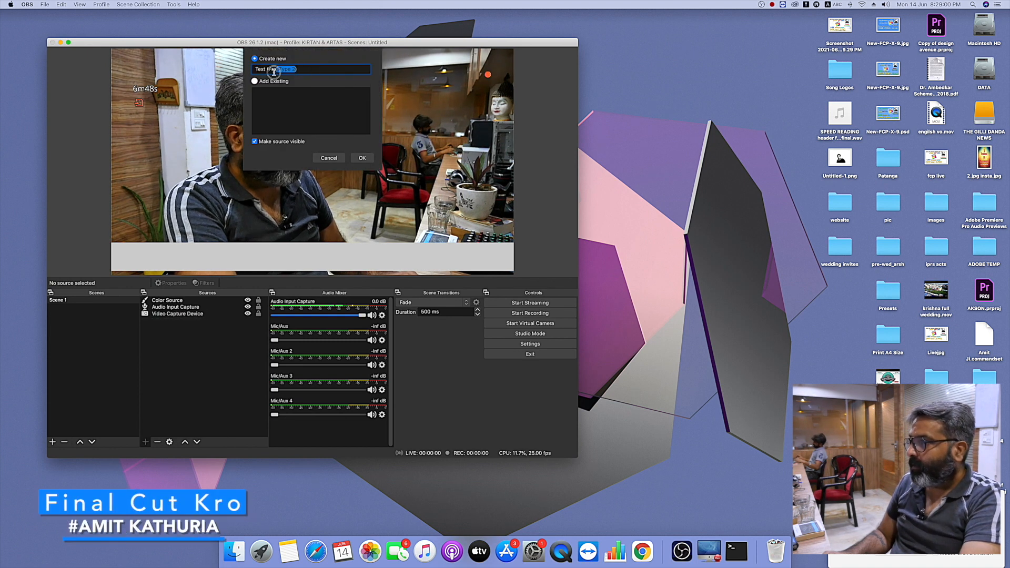
drag(273, 73, 268, 75)
text(1)
key(Return)
click(243, 280)
key(super+v)
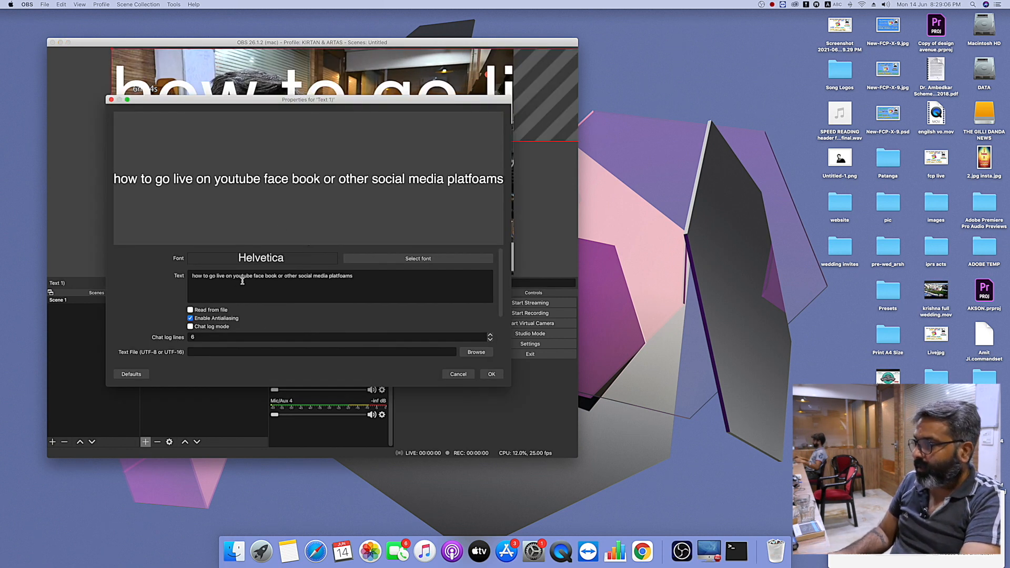
click(491, 374)
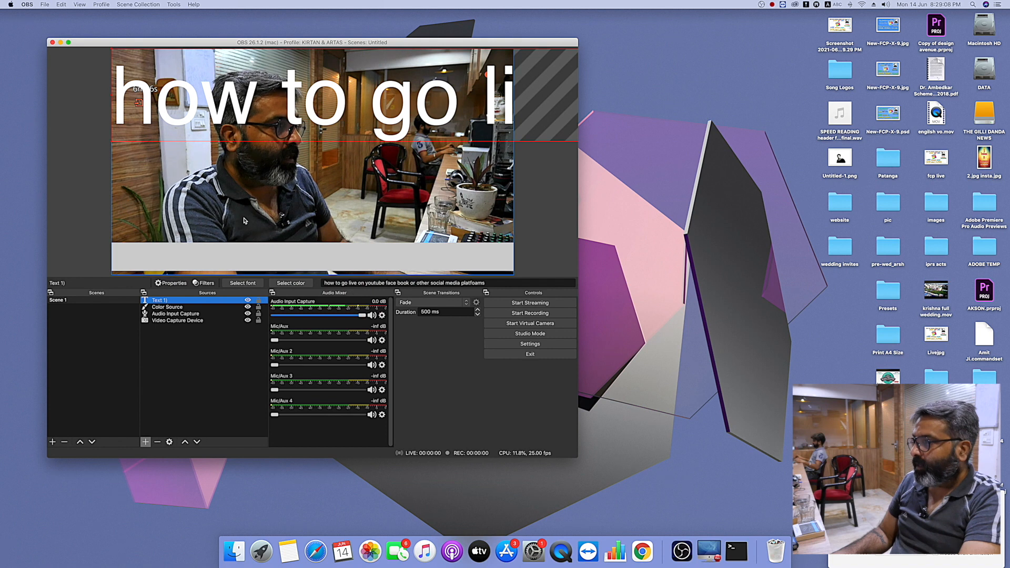
- Set the font size of the "Text 1)" source to 36, keeping Helvetica Regular
drag(109, 140, 169, 139)
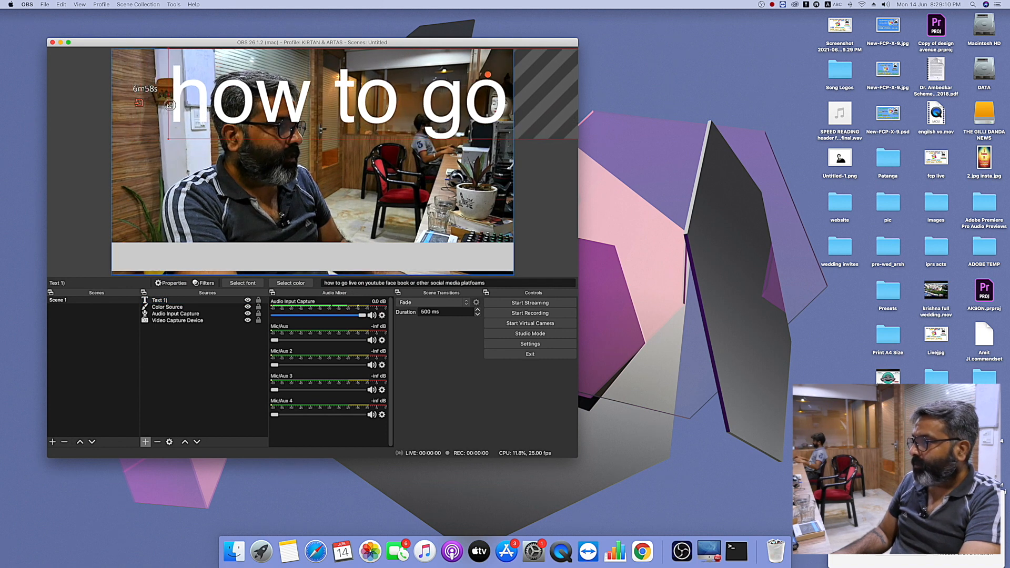
double_click(182, 300)
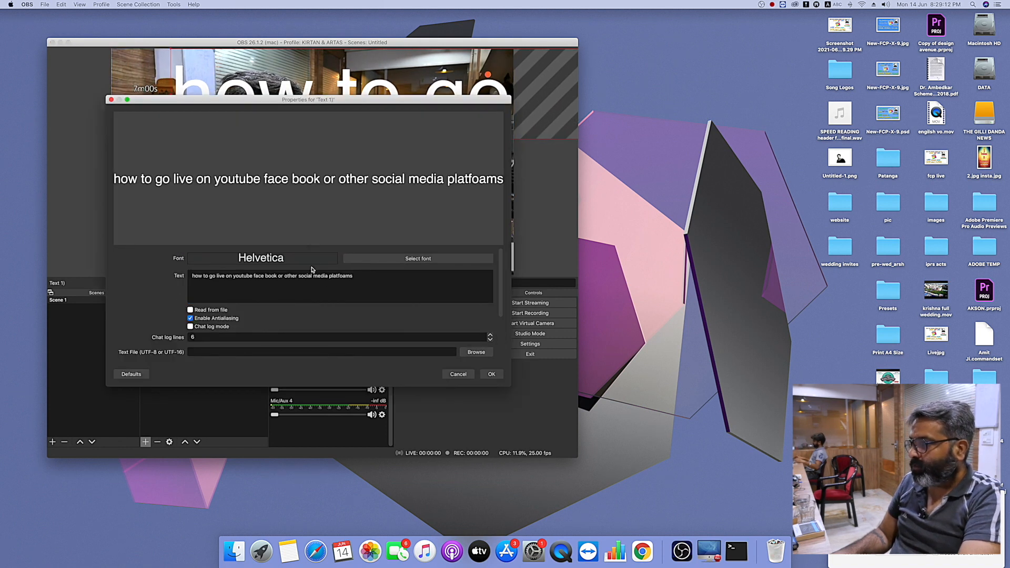
scroll(353, 301, down, 5)
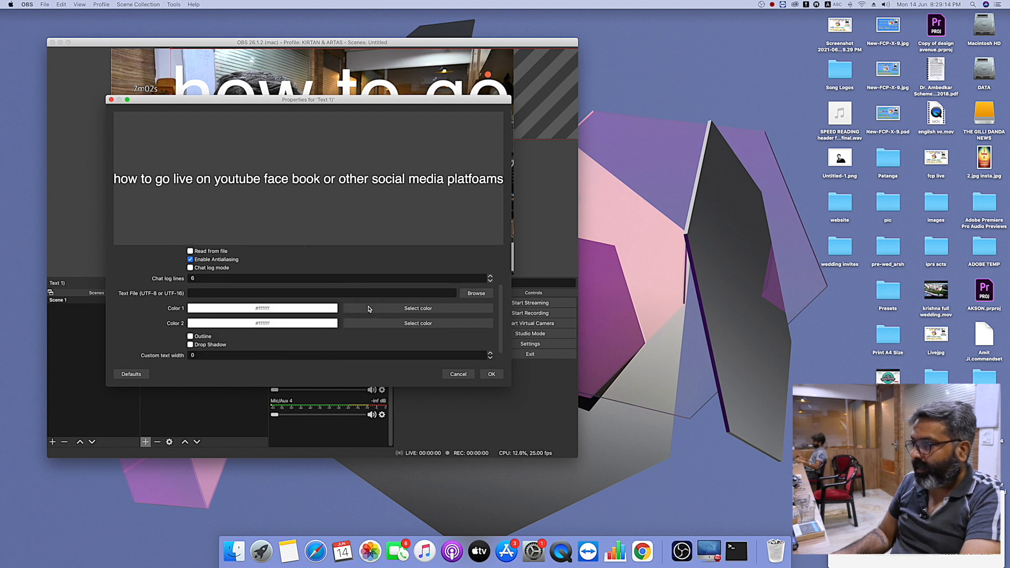
scroll(392, 307, up, 5)
click(429, 259)
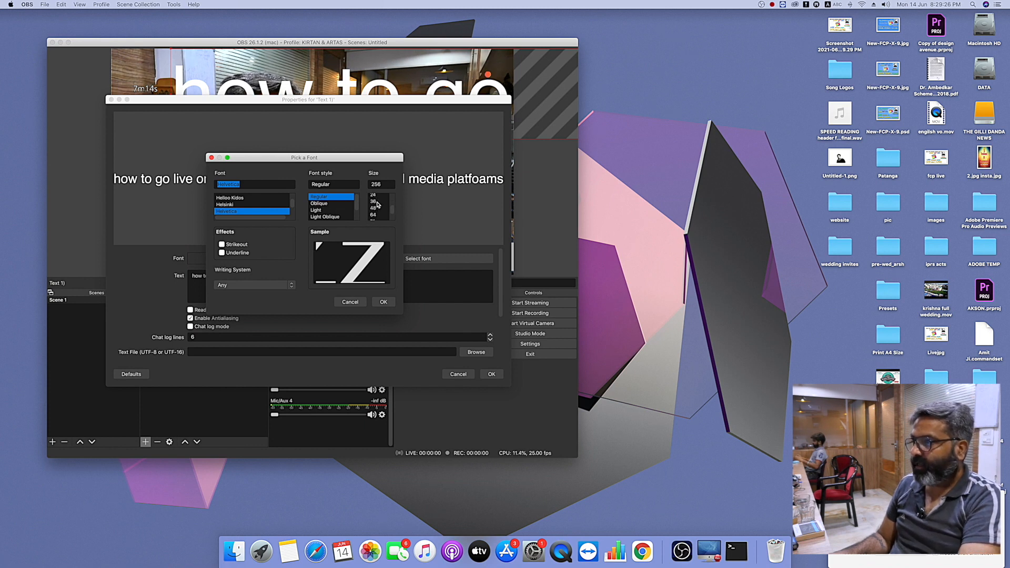
click(377, 203)
click(380, 302)
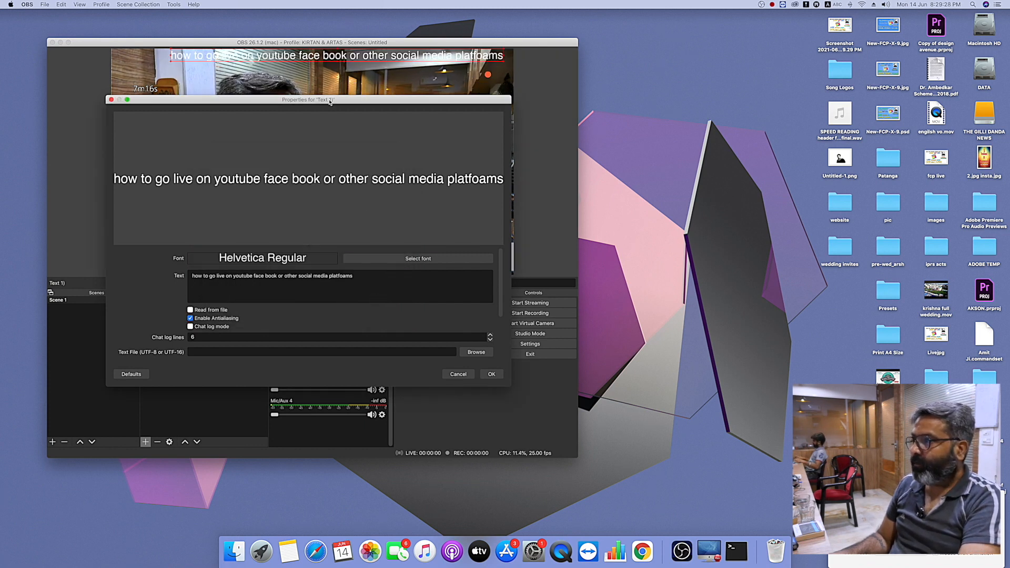
click(490, 374)
- Position the text over the grey bar at the base of the video frame and stretch it to the full frame width
drag(375, 56, 353, 256)
drag(148, 255, 111, 256)
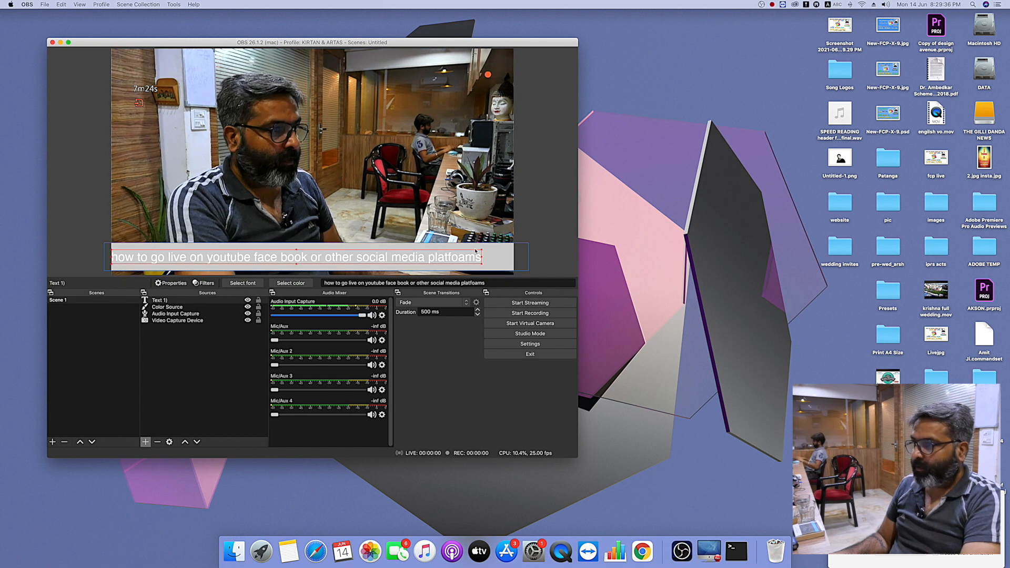
drag(481, 255, 513, 256)
drag(313, 249, 313, 248)
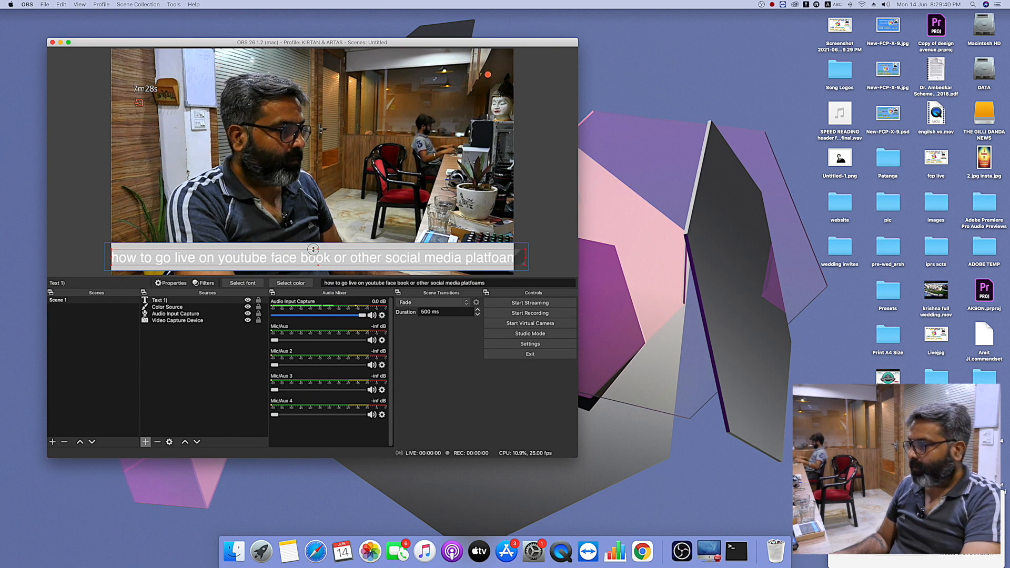
drag(524, 256, 514, 256)
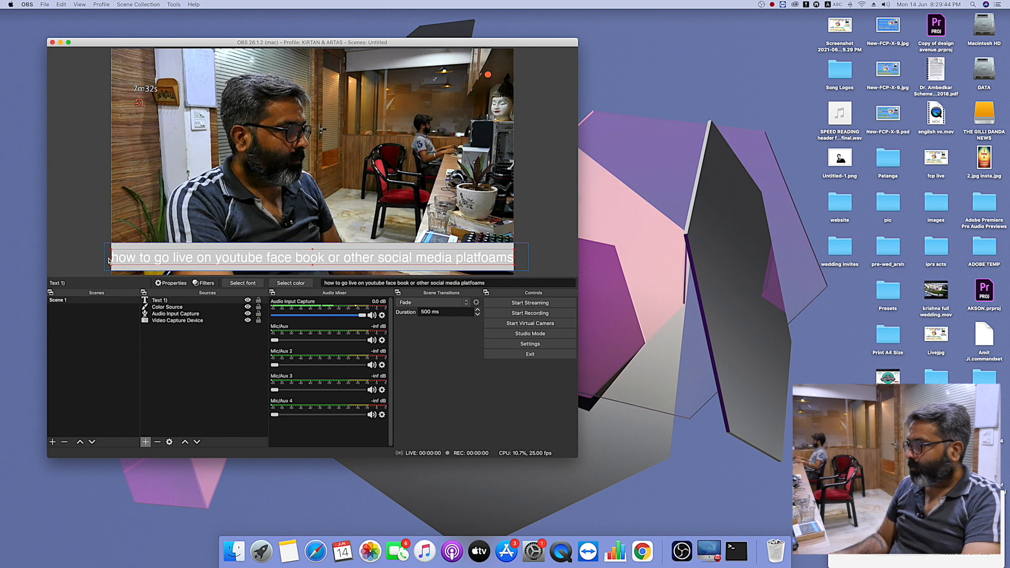
- Add a Scroll filter to the "Text 1)" source with a horizontal speed of 29 and nudge the text slightly up on the bar
right_click(170, 301)
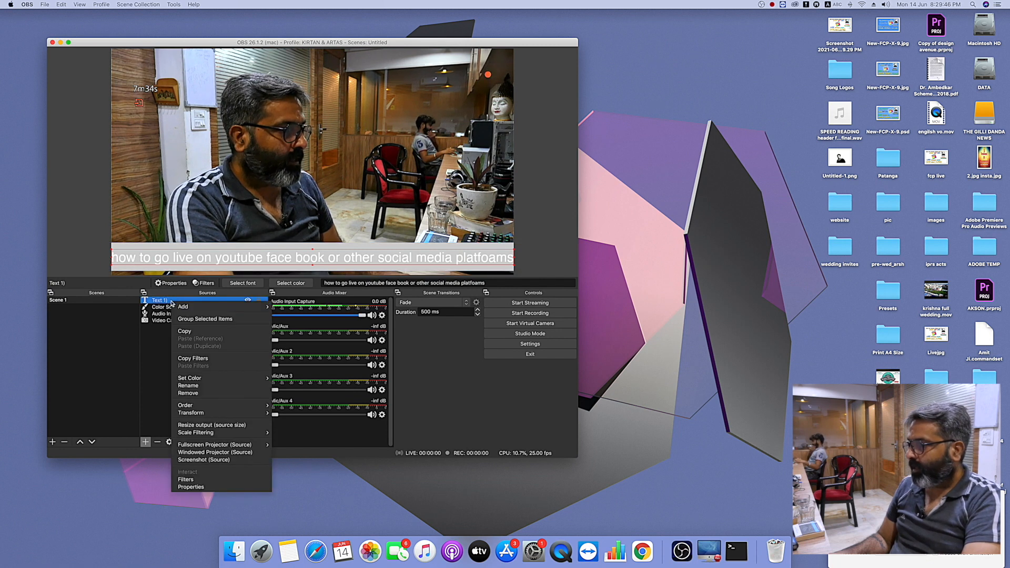
click(217, 479)
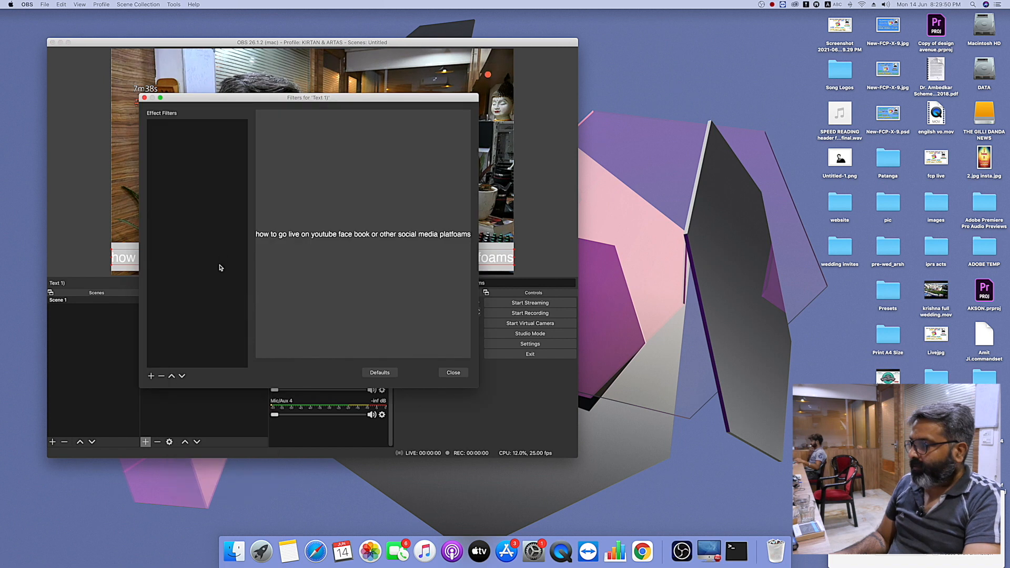
click(151, 376)
click(182, 448)
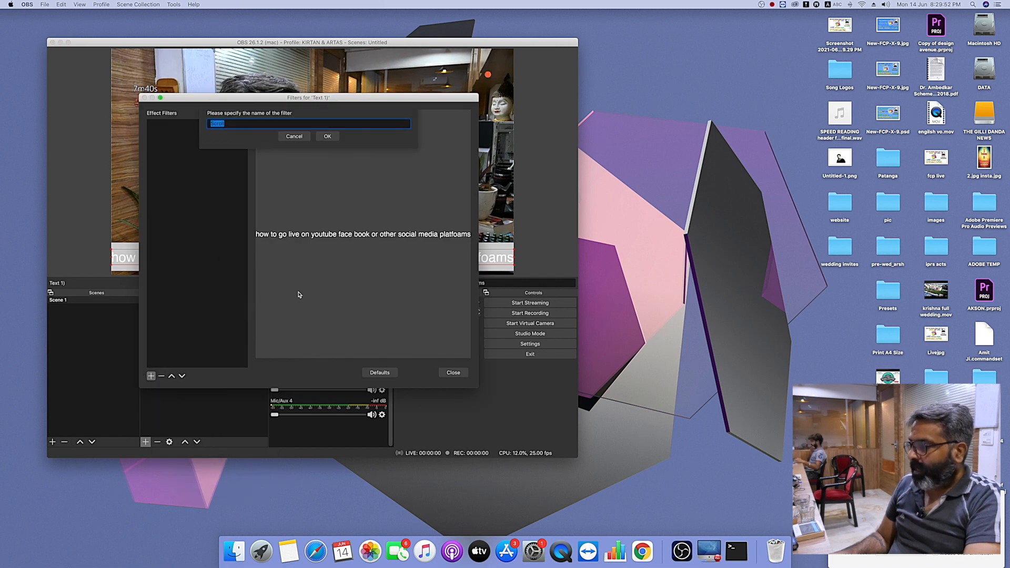
click(328, 136)
drag(366, 272, 371, 271)
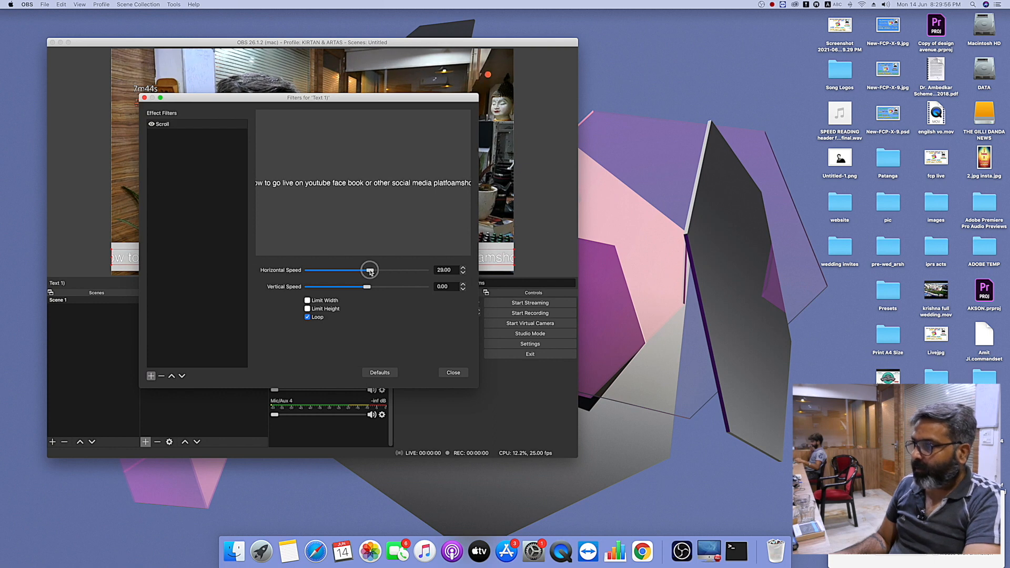
click(453, 372)
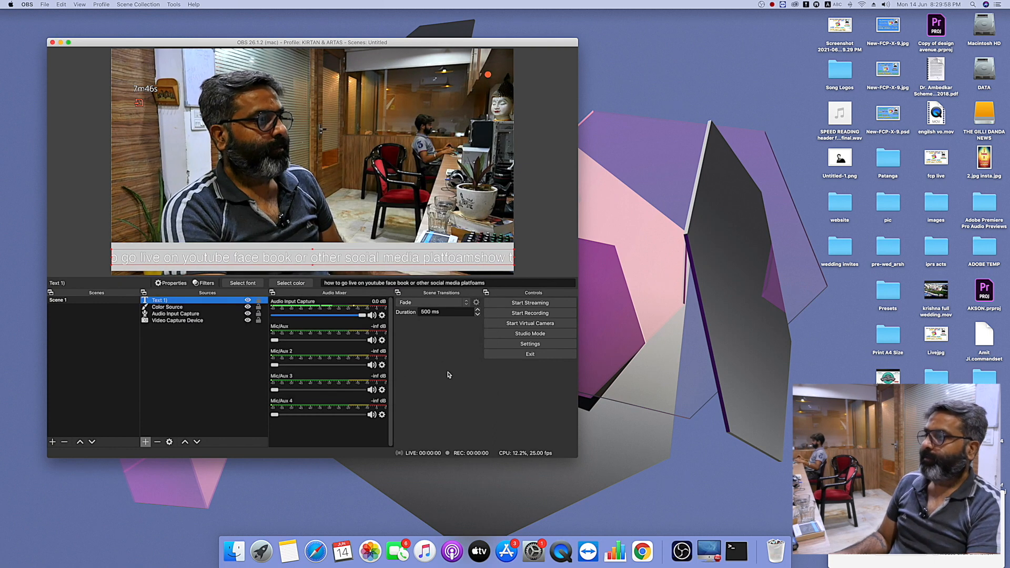
drag(279, 257, 279, 256)
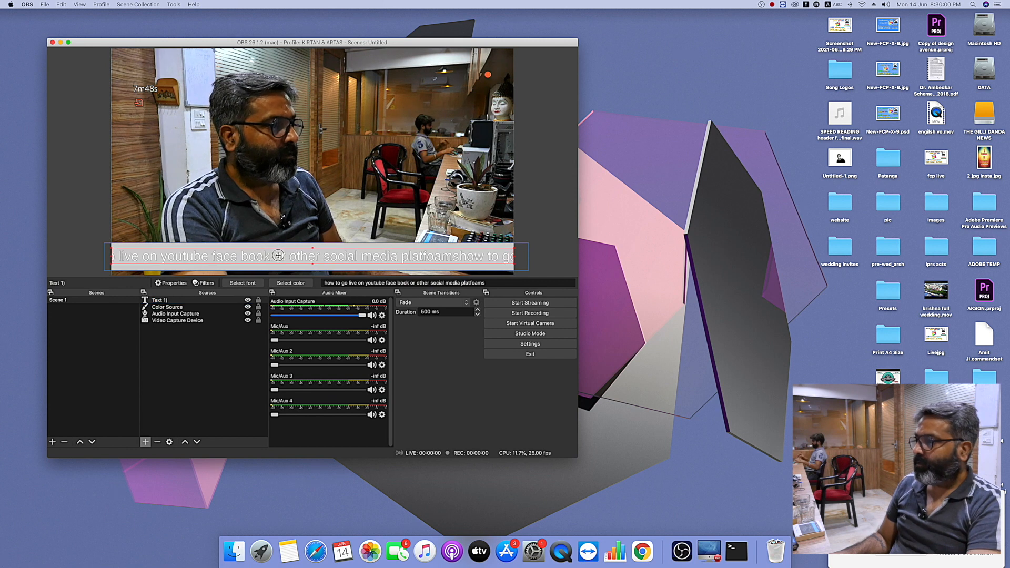
- Set the Color Source width to 18 and resize the grey bar to be slightly thinner and span the frame width
double_click(167, 306)
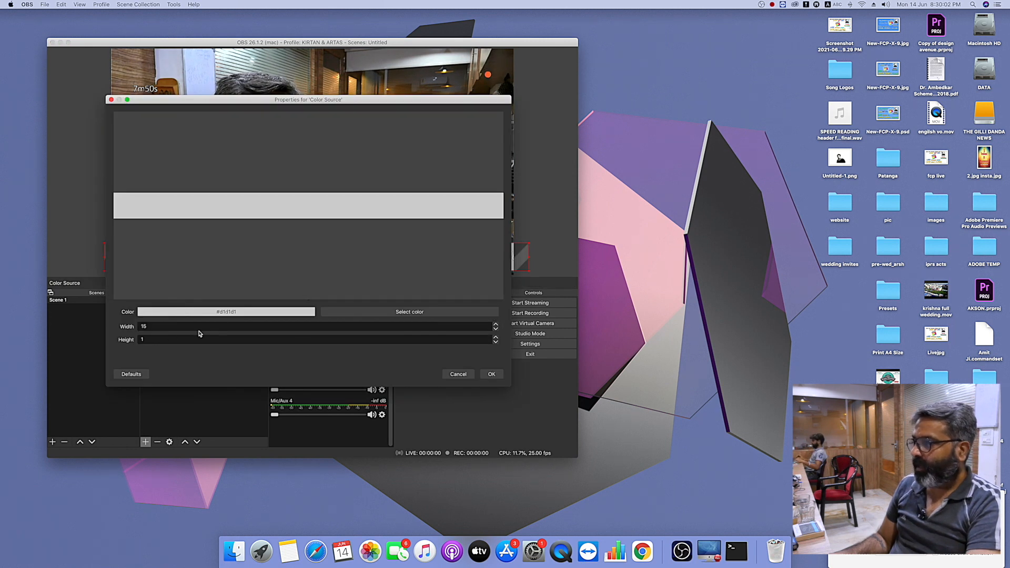
drag(151, 326, 138, 329)
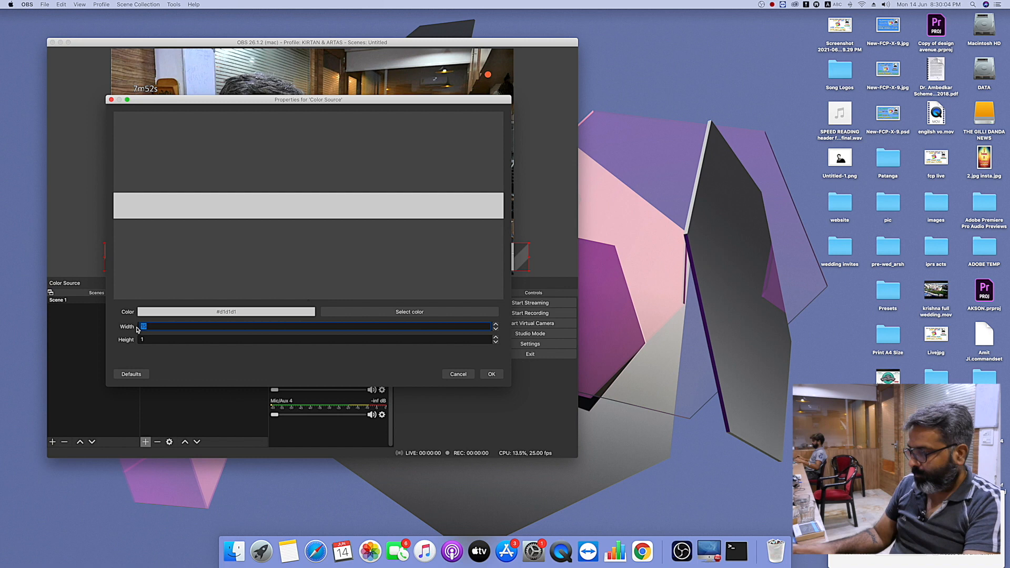
text(17)
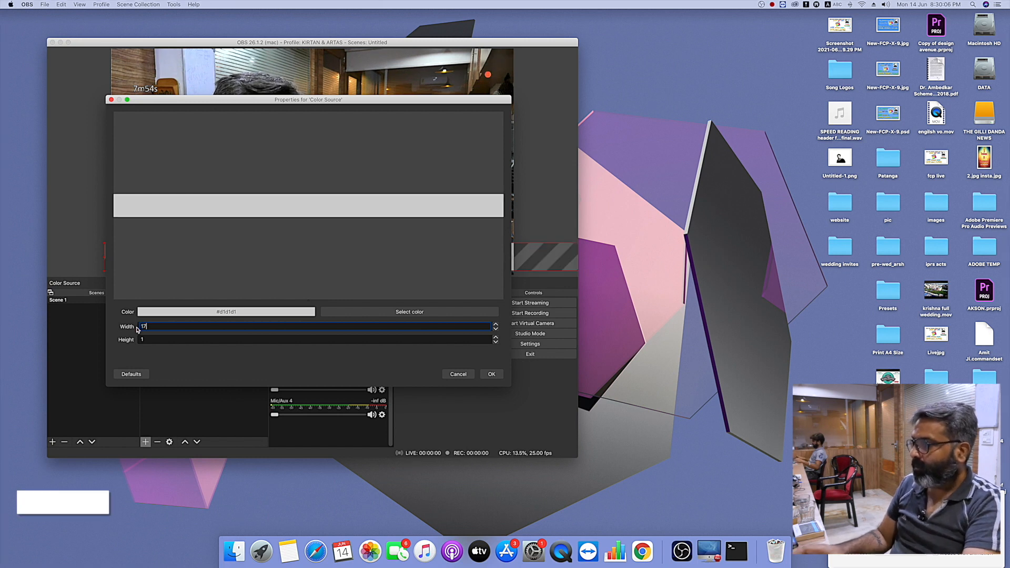
key(BackSpace)
text(8)
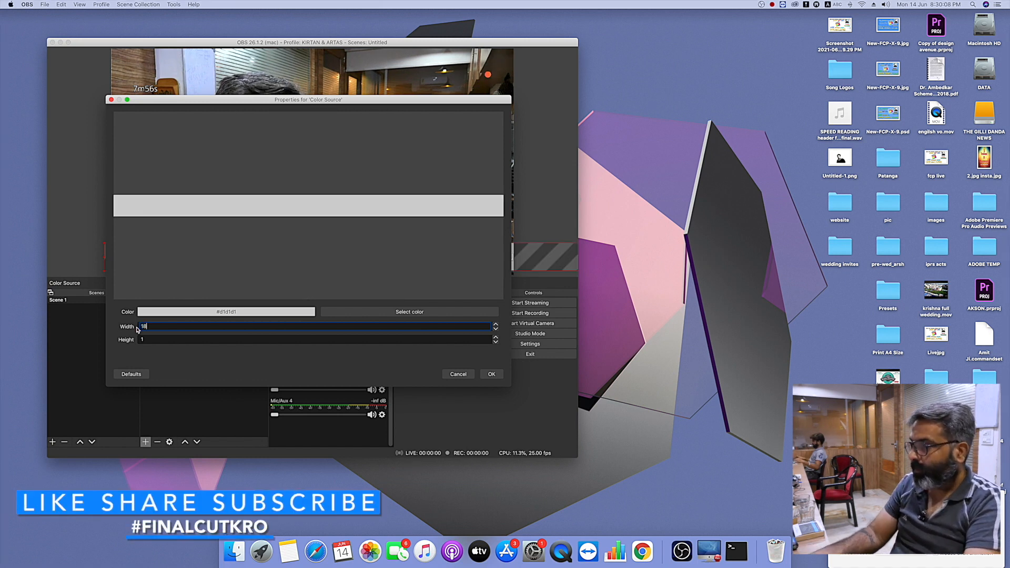
click(491, 374)
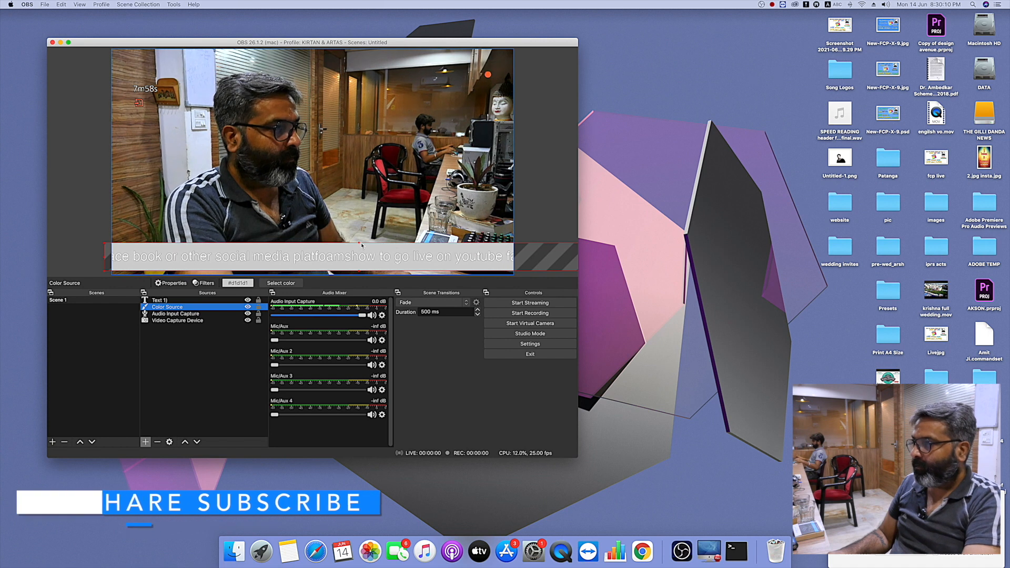
drag(359, 245, 359, 247)
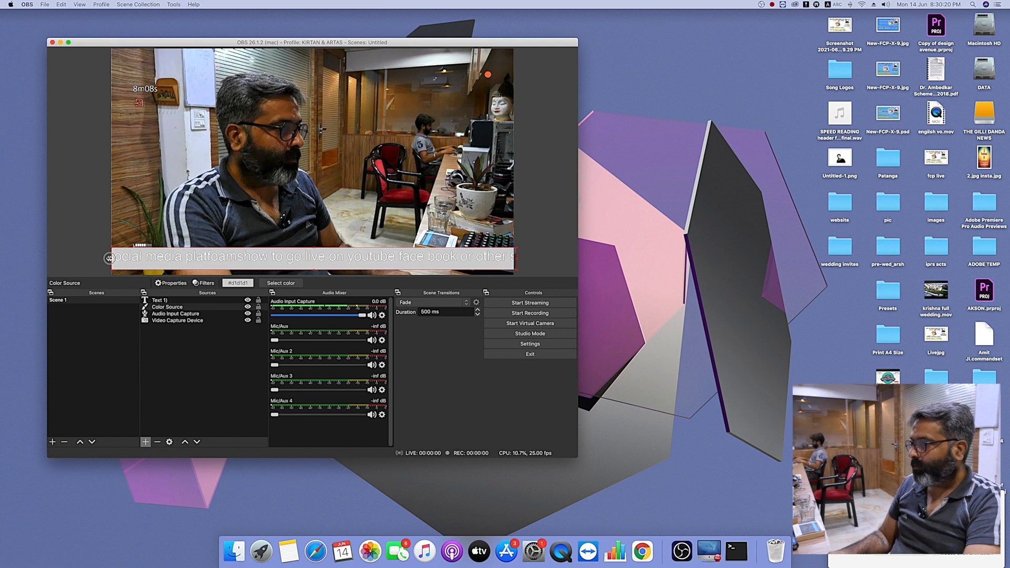
- Set the font size of the "Text 1)" source to 48, keeping Helvetica Regular
click(174, 301)
double_click(173, 301)
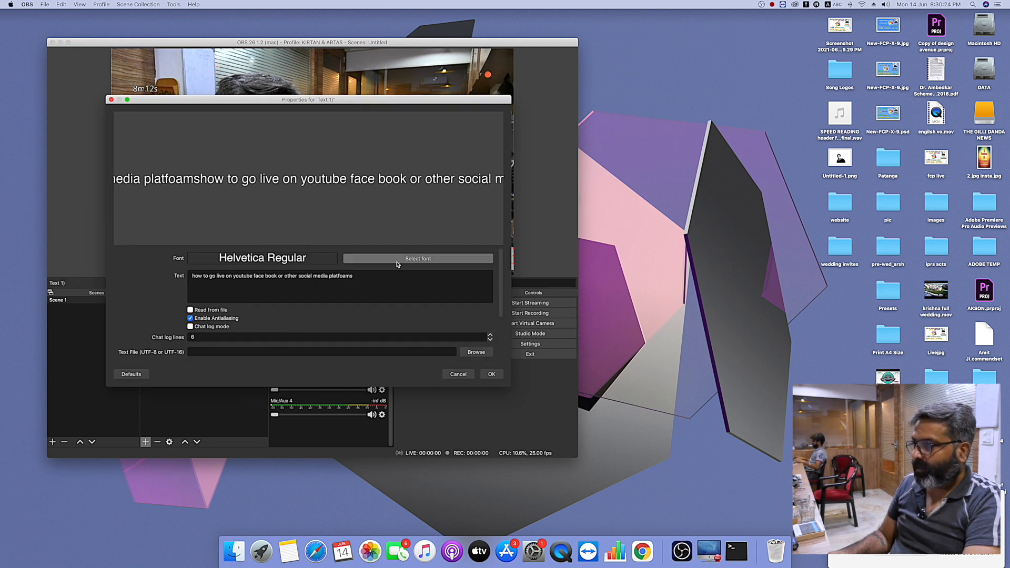
click(418, 258)
scroll(376, 213, down, 1)
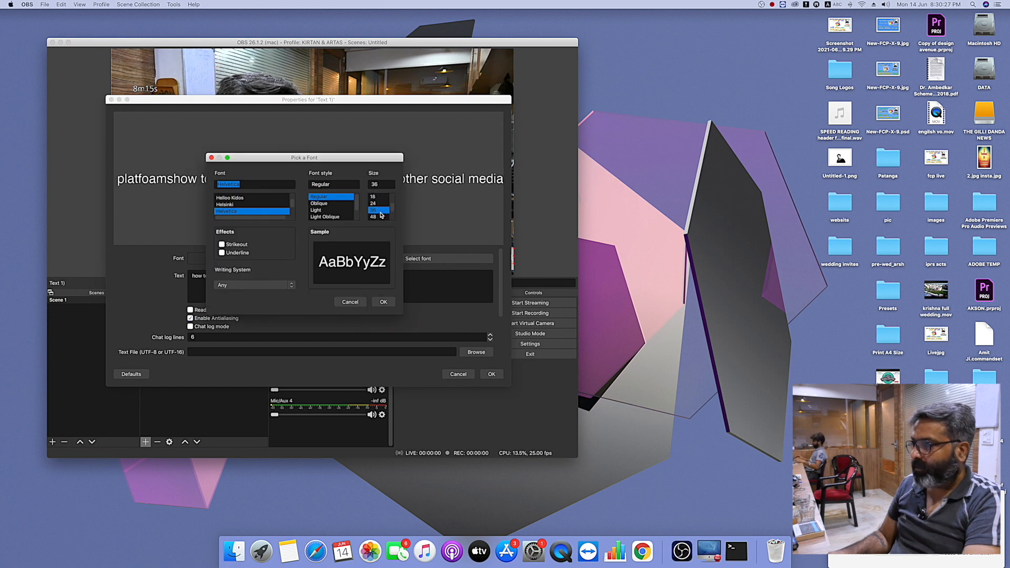
click(383, 301)
click(492, 374)
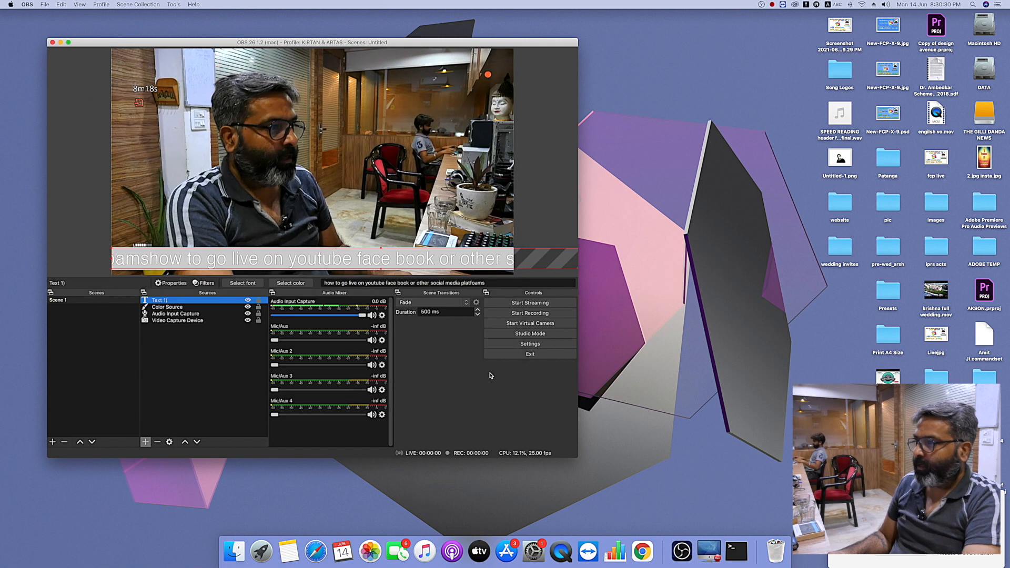
- Set both Color 1 and Color 2 of the "Text 1)" source to black (#000000)
double_click(178, 301)
scroll(431, 315, down, 3)
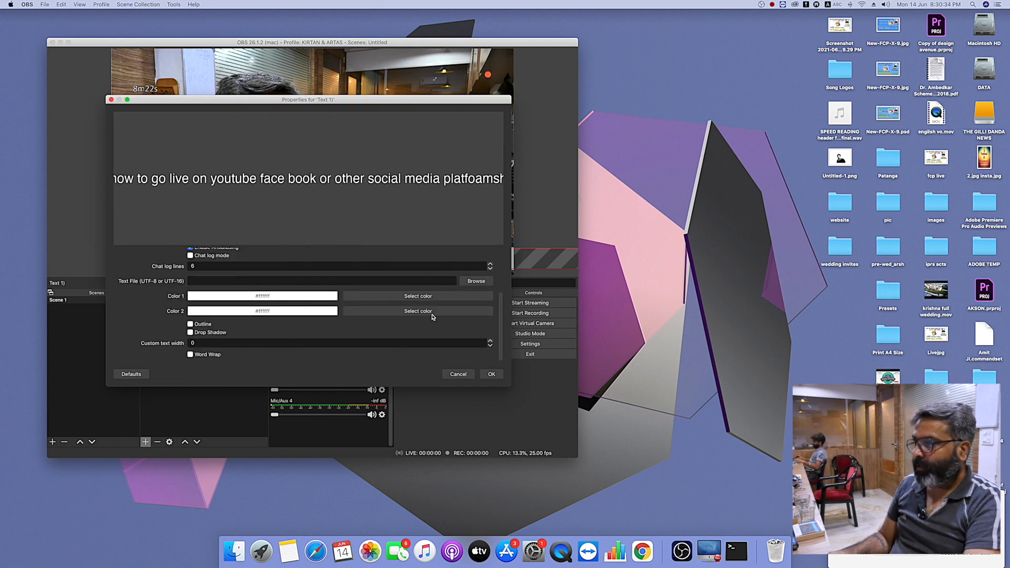
click(400, 298)
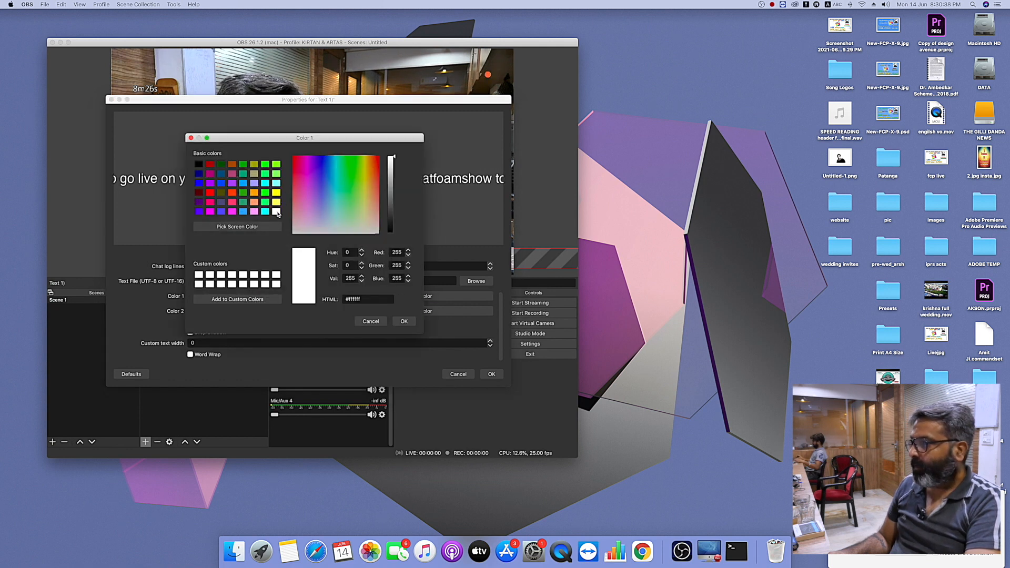
click(202, 166)
click(404, 321)
click(399, 312)
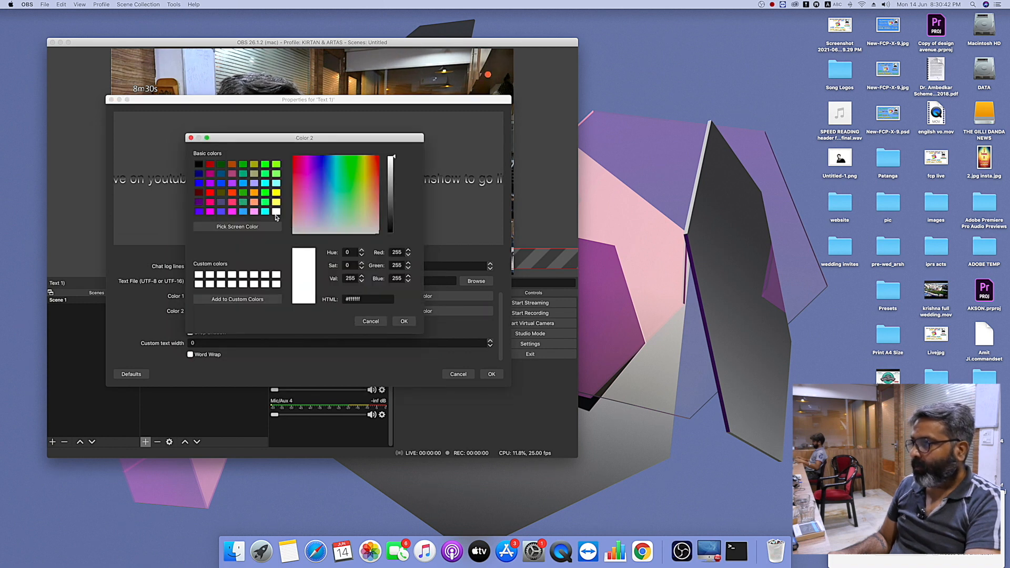
click(198, 164)
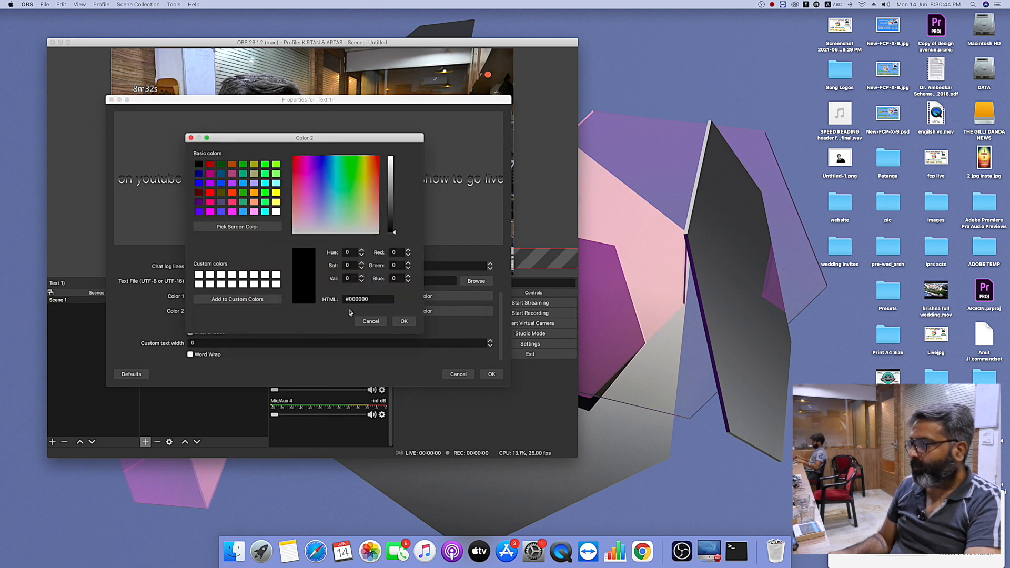
click(404, 321)
click(492, 374)
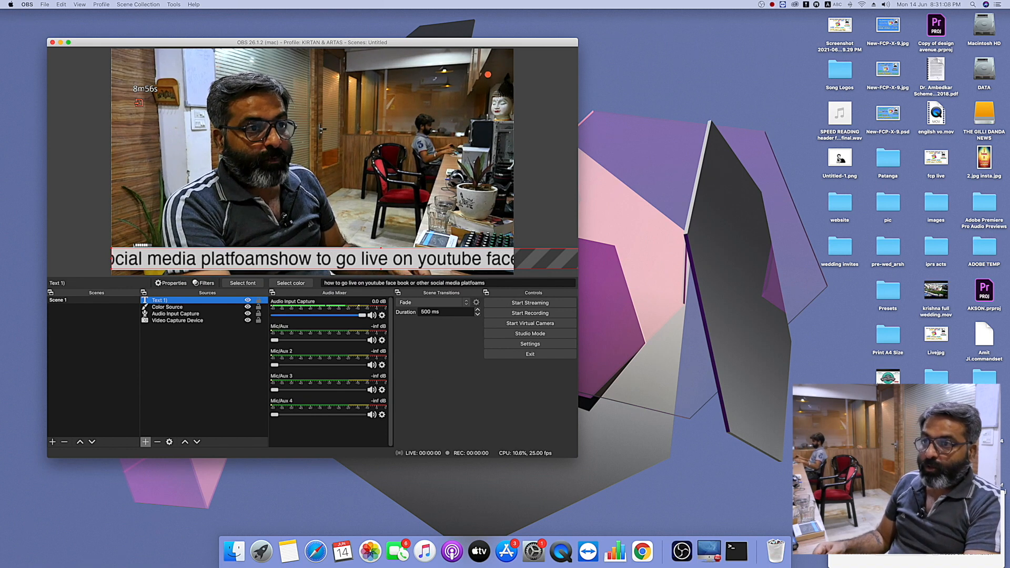
- Add the desktop image Untitled-1.png to the scene, shrink it and place the portrait in the lower-right corner of the video frame
drag(840, 159, 189, 377)
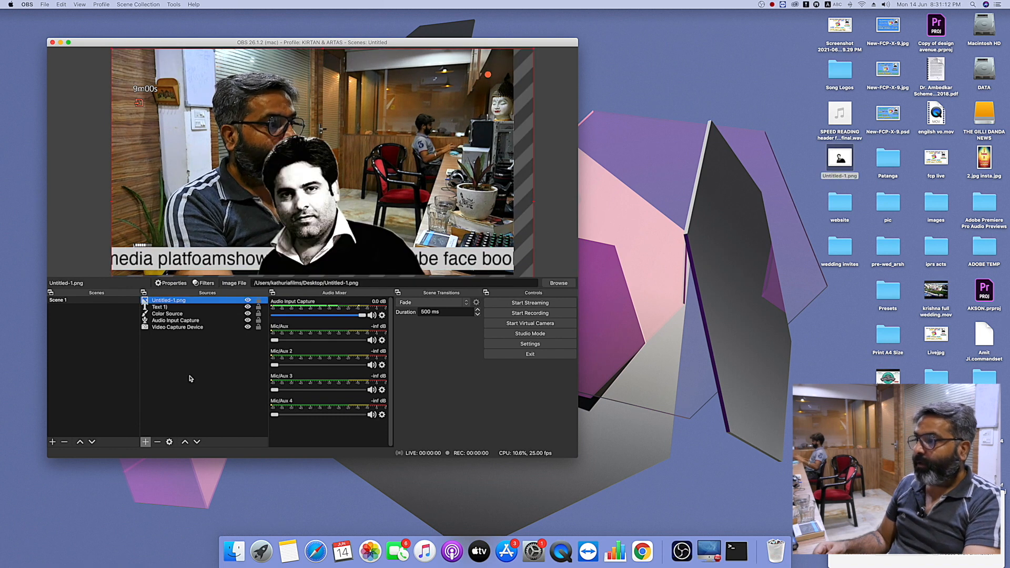
drag(112, 48, 307, 175)
drag(379, 244, 436, 176)
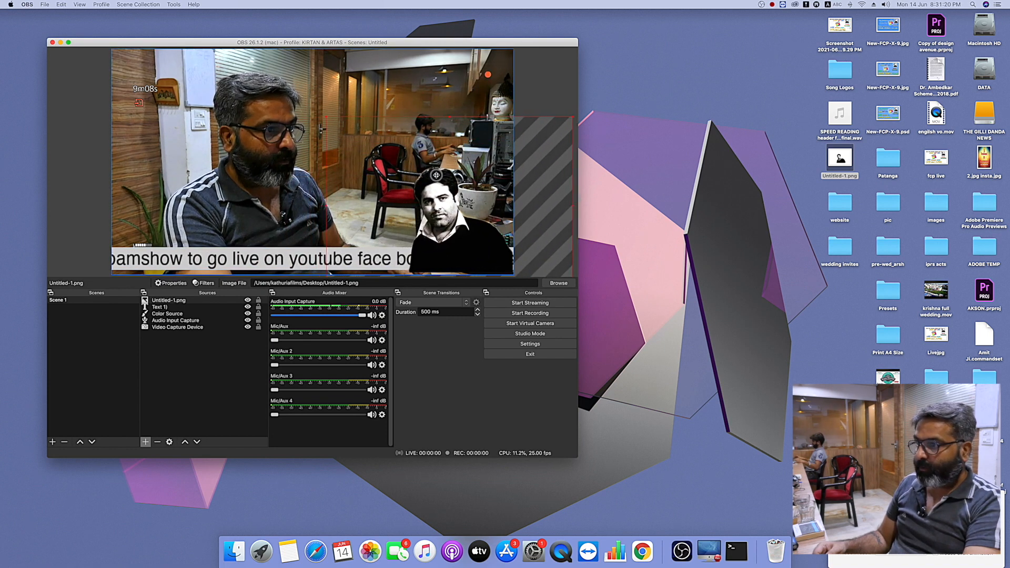
drag(328, 117, 380, 155)
mouse_move(482, 240)
mouse_down()
mouse_move(450, 224)
mouse_move(469, 237)
mouse_up()
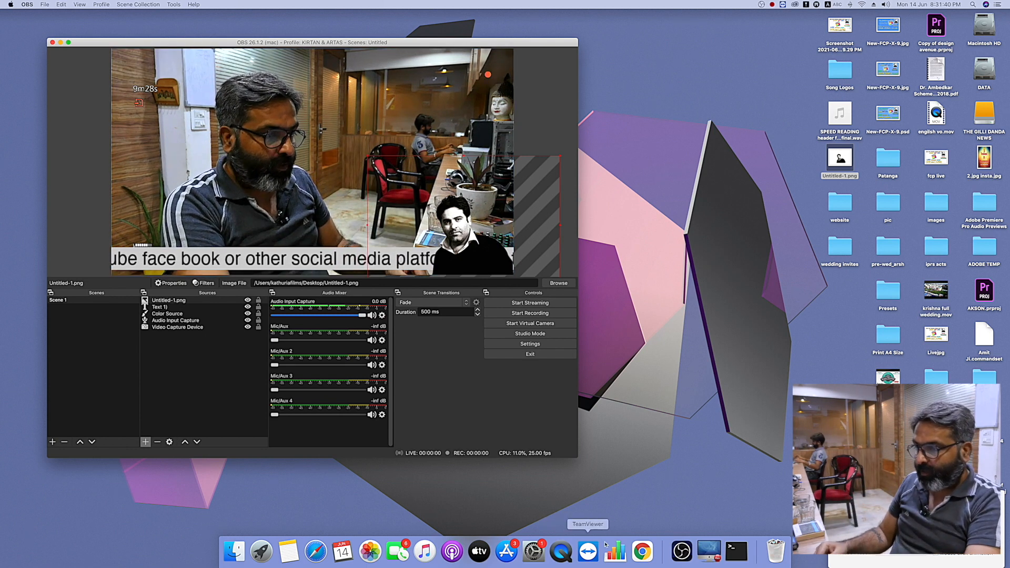
- Open a Chrome window, shrink the OBS window, and arrange the two side by side with Chrome enlarged
click(642, 552)
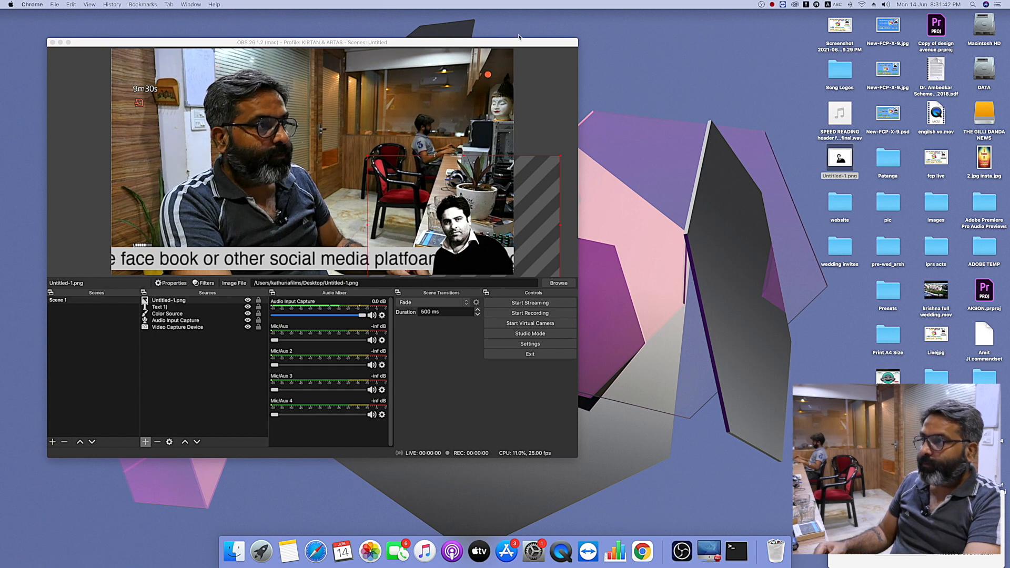
drag(518, 45, 474, 53)
drag(561, 56, 815, 55)
drag(625, 54, 812, 69)
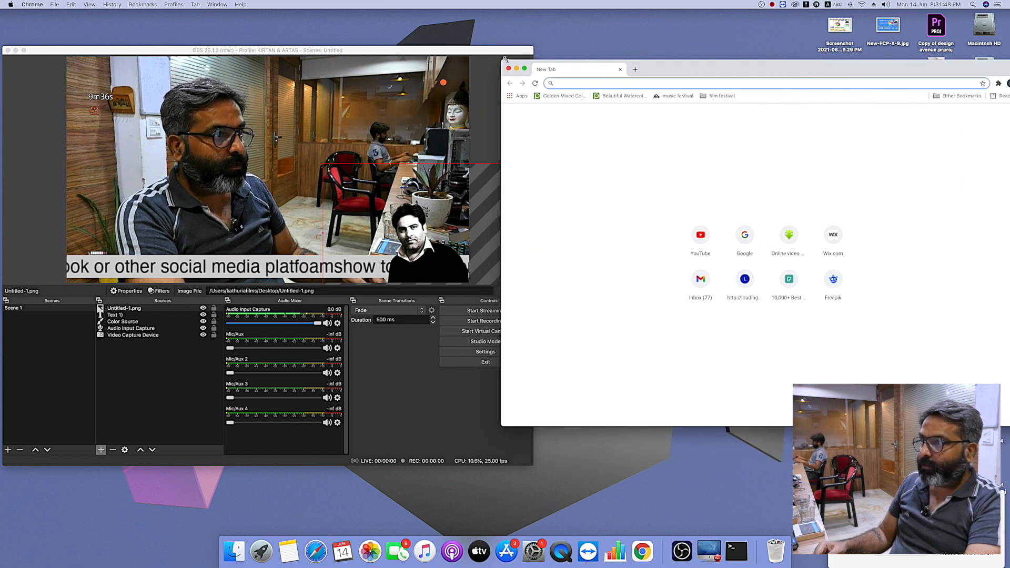
drag(505, 59, 579, 80)
drag(736, 86, 715, 86)
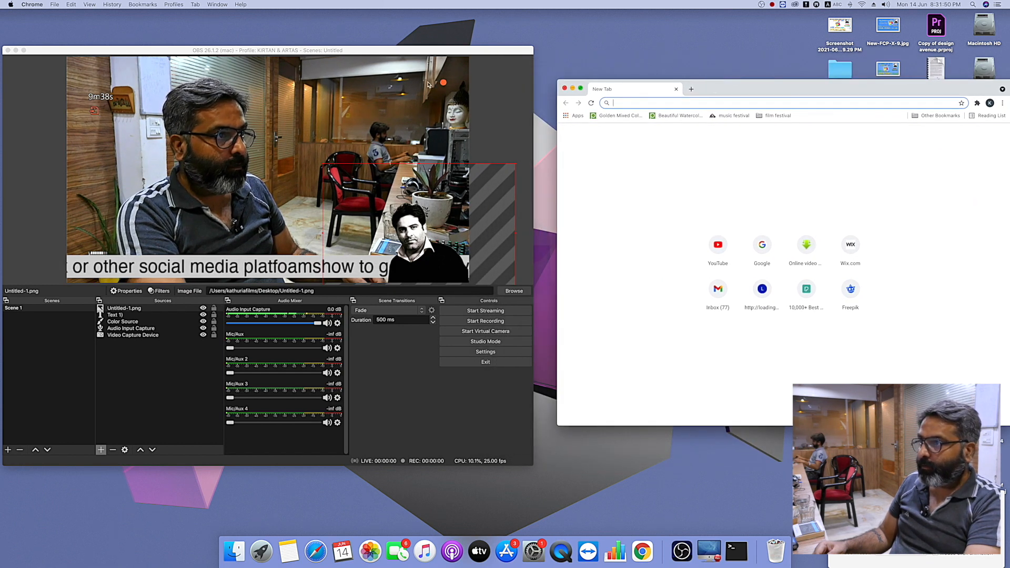
click(493, 84)
drag(531, 46, 338, 38)
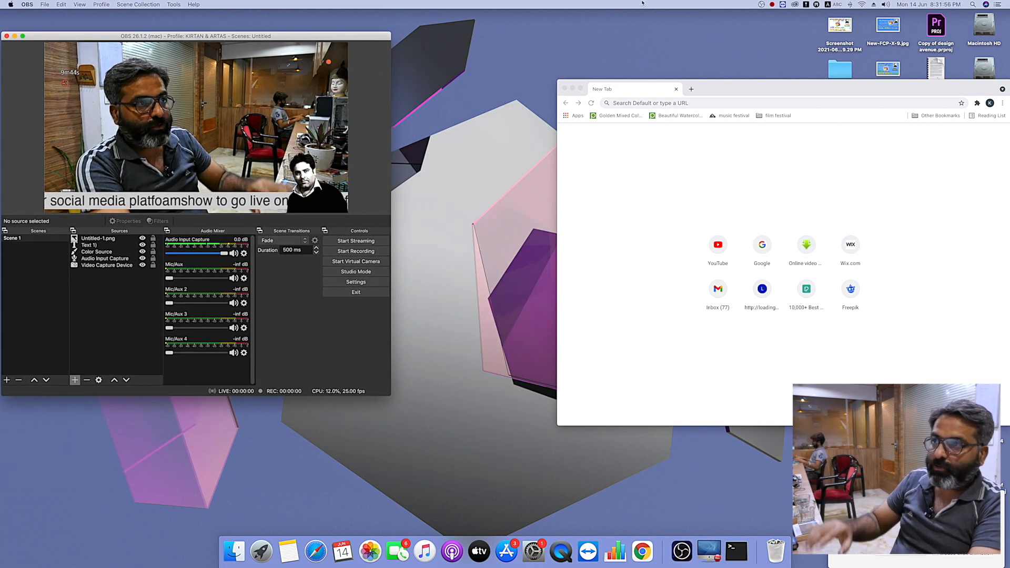
drag(727, 88, 573, 38)
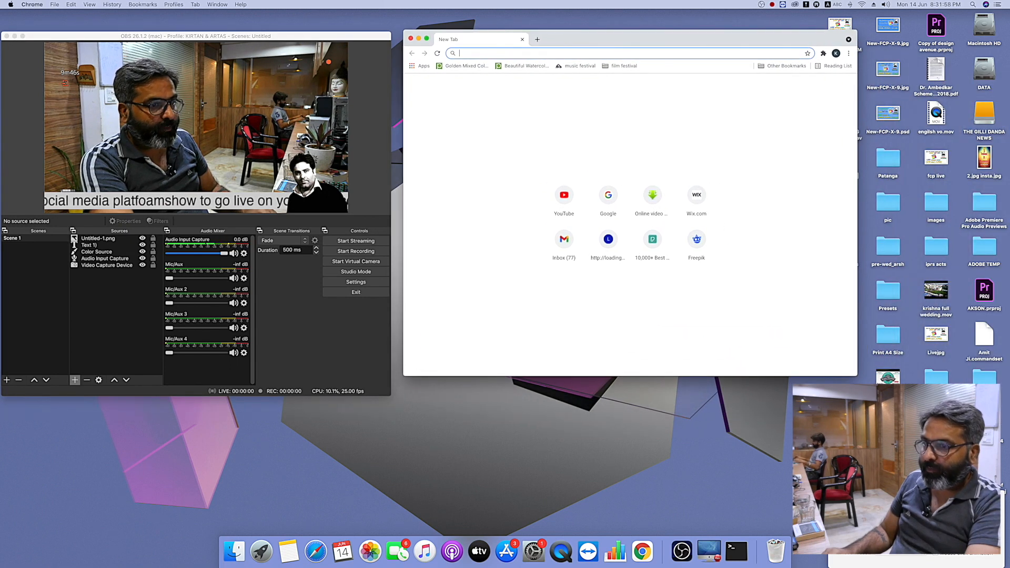
drag(858, 375, 982, 451)
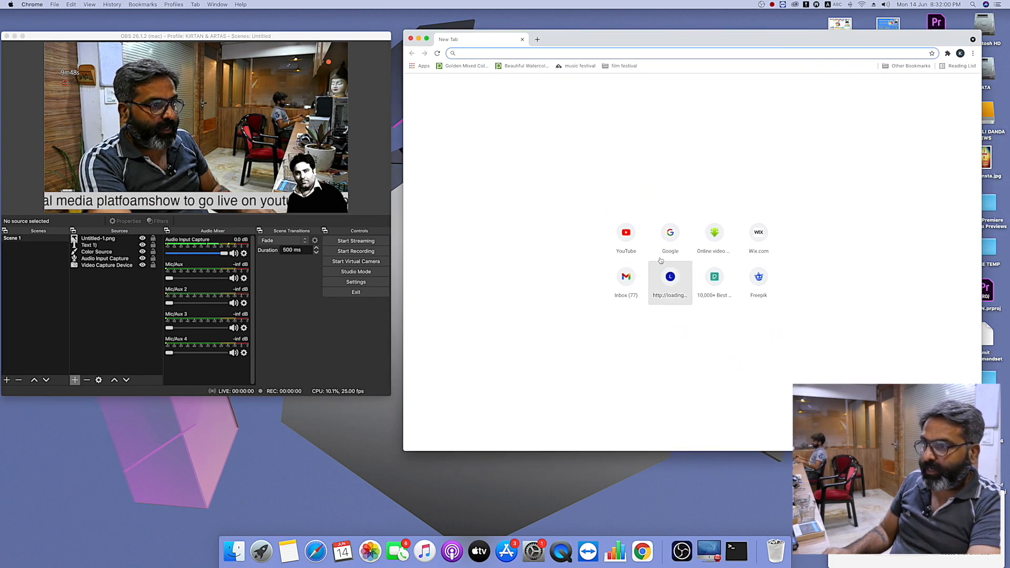
- Open YouTube, go to the signed-in account's channel page and open the Go live streaming dashboard
click(627, 231)
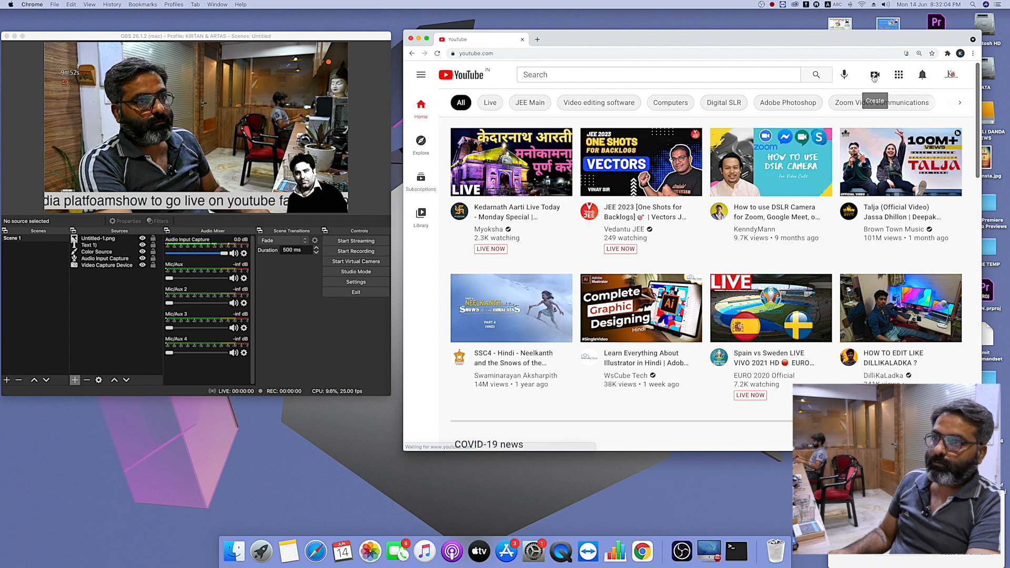
click(875, 76)
click(952, 74)
click(873, 137)
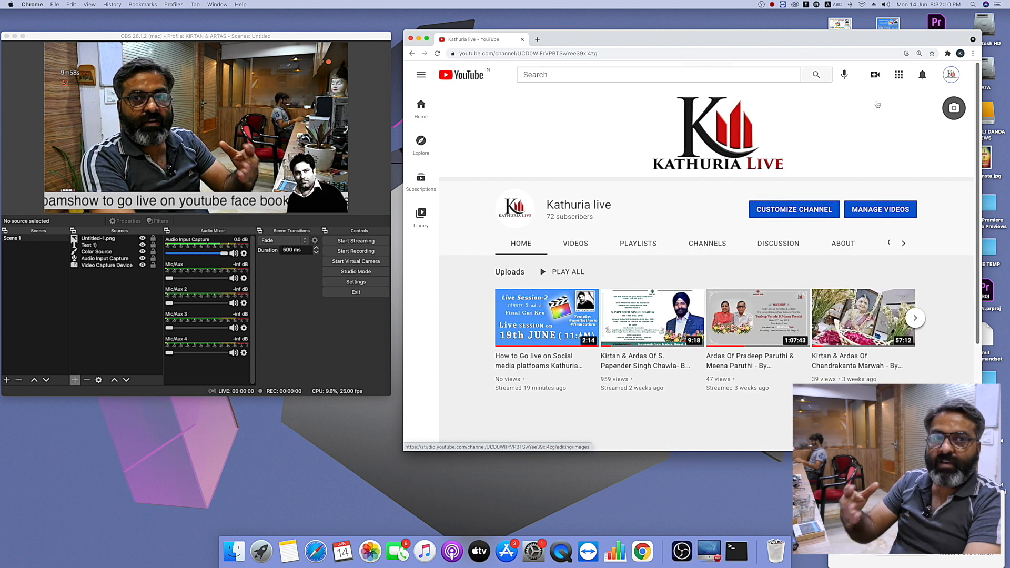
click(875, 74)
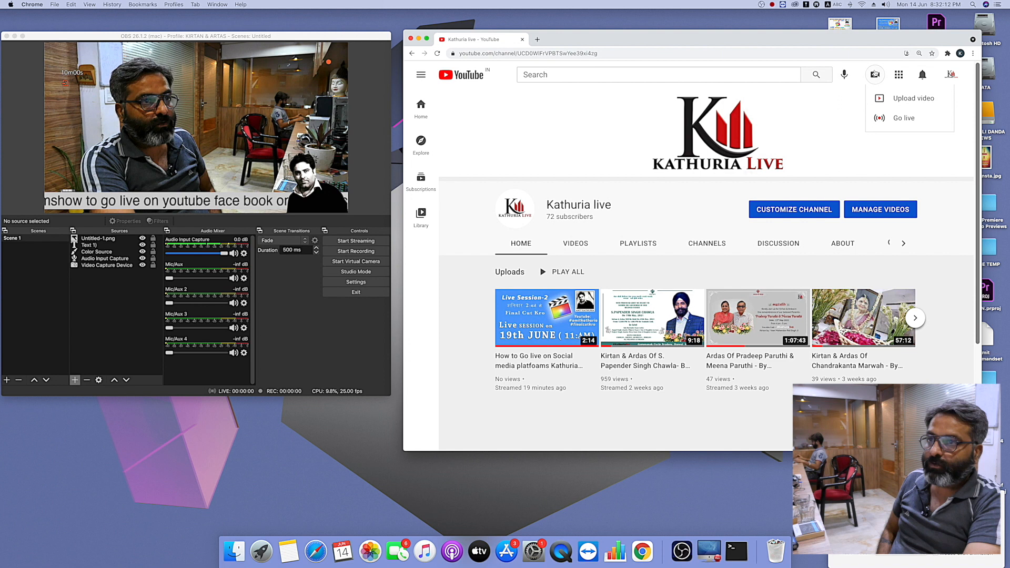
click(903, 118)
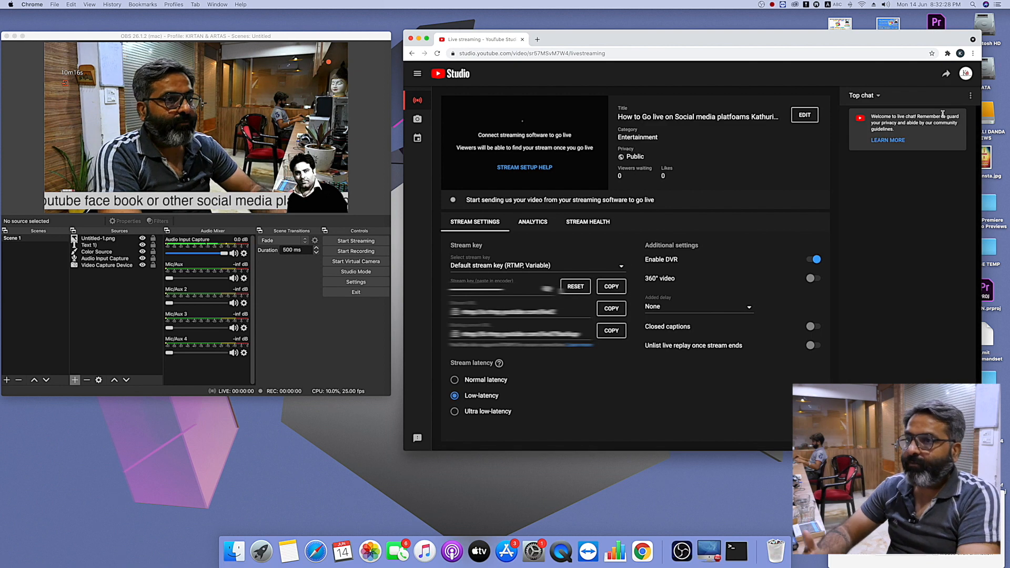
- Open the live stream's details for editing and set its category to Education
click(806, 115)
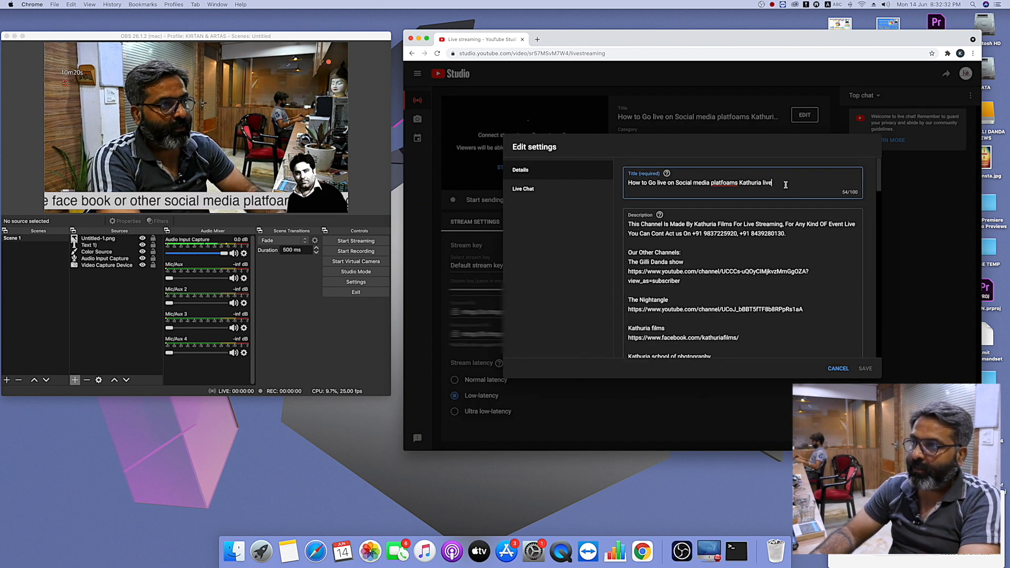
scroll(739, 286, down, 5)
scroll(736, 289, up, 10)
scroll(712, 288, down, 4)
scroll(713, 289, down, 5)
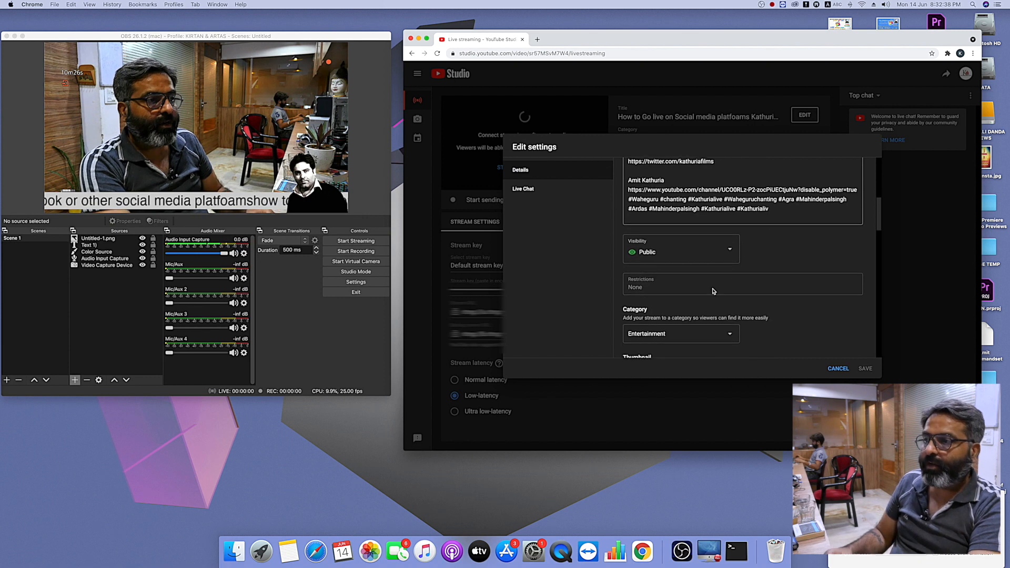
scroll(714, 291, down, 2)
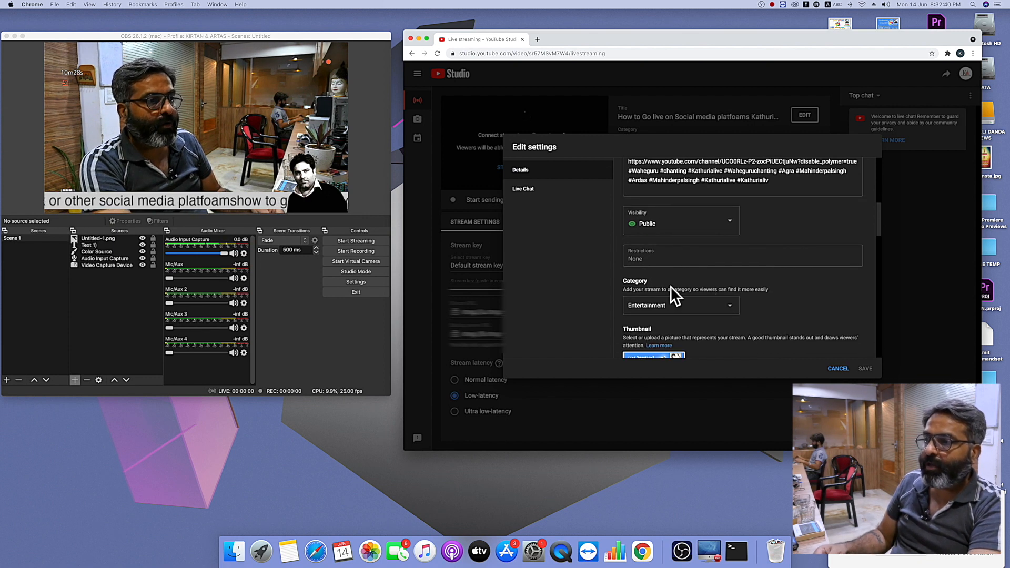
scroll(670, 288, down, 3)
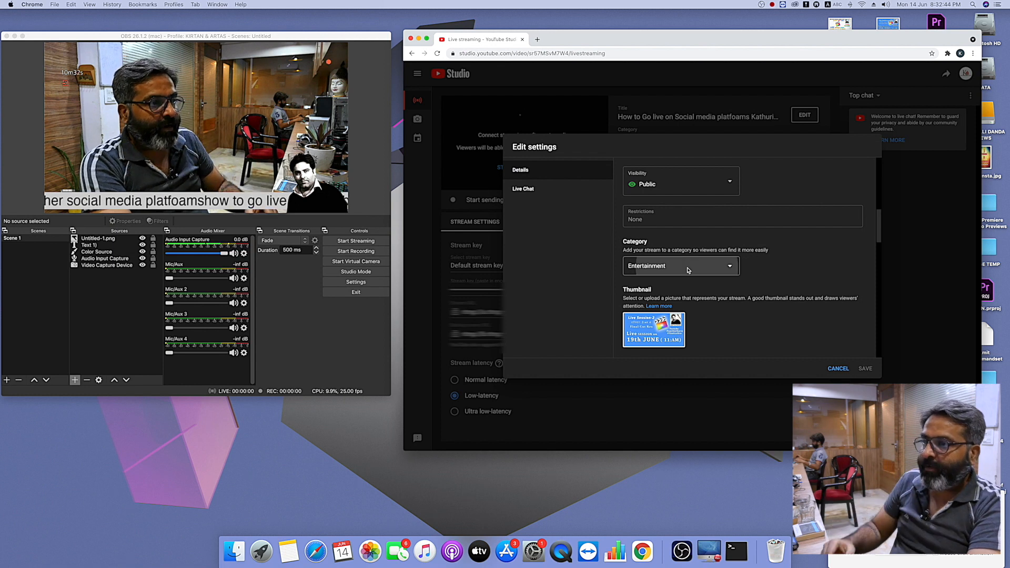
click(687, 269)
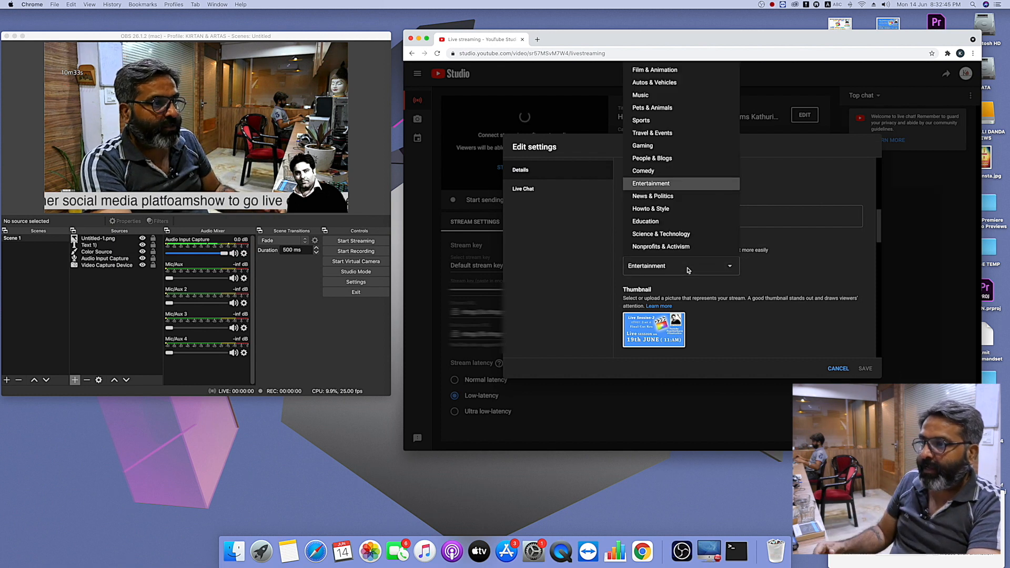
click(650, 221)
- Review the stream's playlist, audience, tag and language options without choosing a playlist, and save the edited stream settings
scroll(689, 252, down, 5)
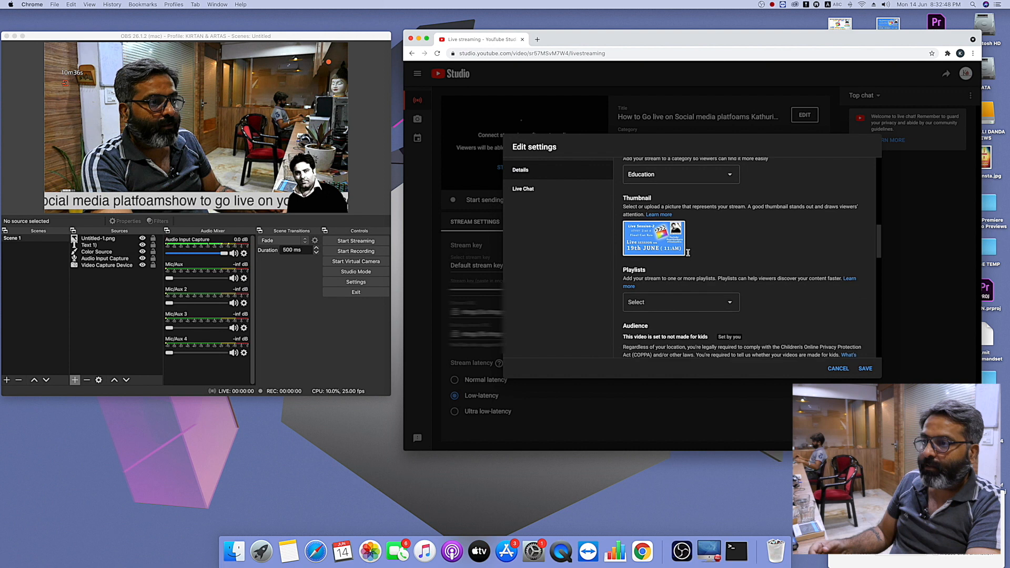
click(659, 249)
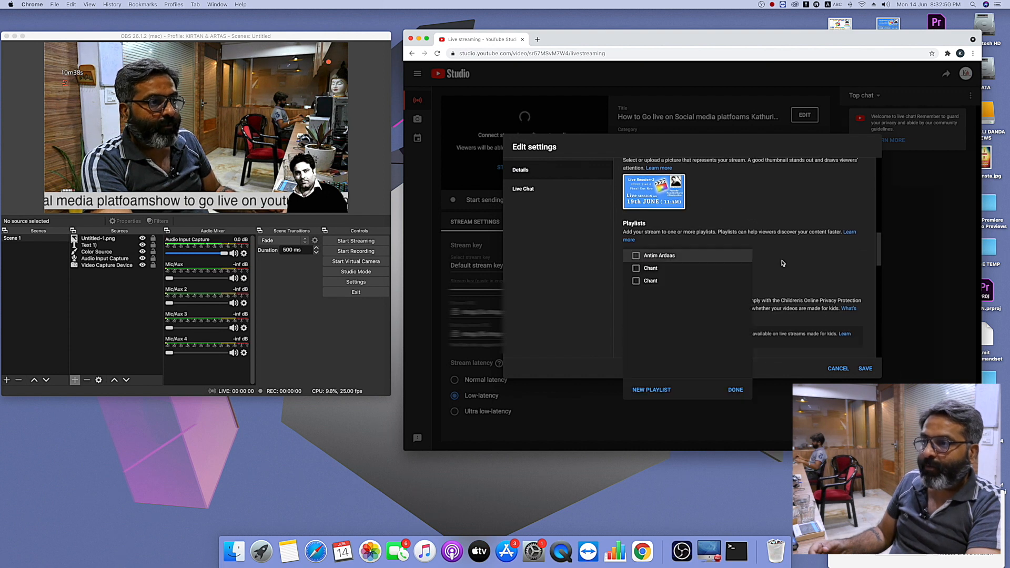
click(806, 264)
scroll(806, 264, down, 6)
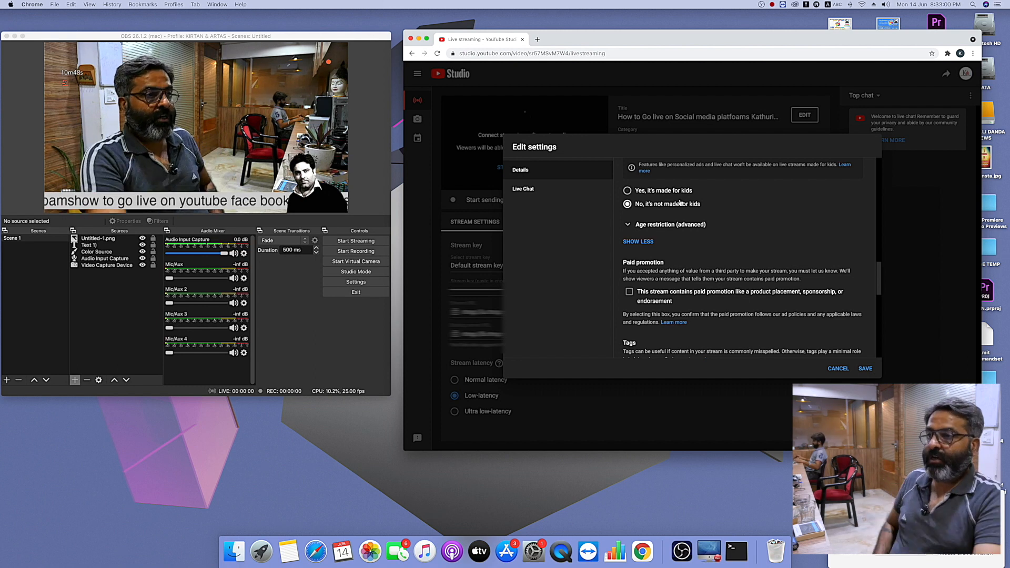
scroll(709, 251, down, 5)
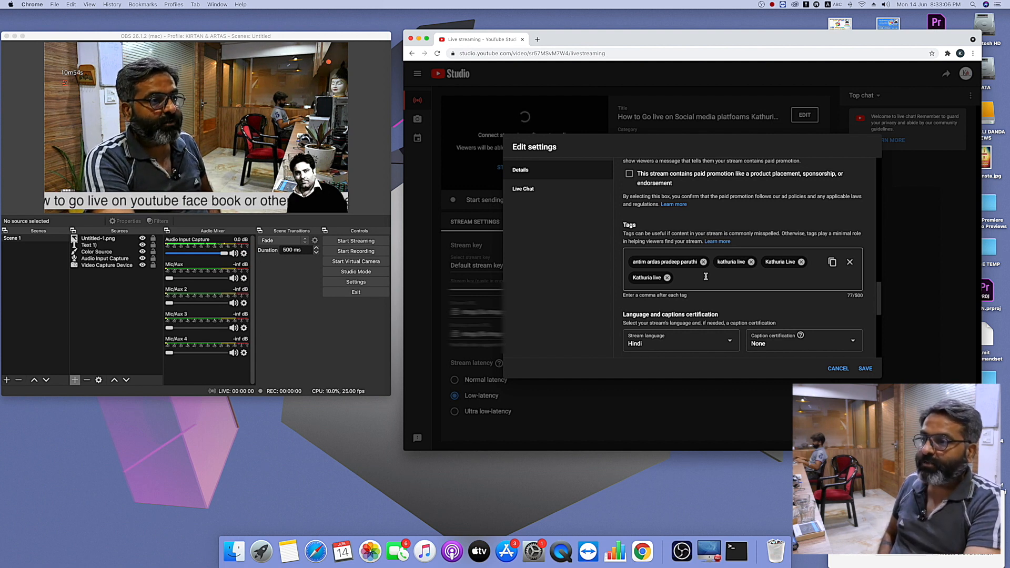
scroll(706, 277, down, 8)
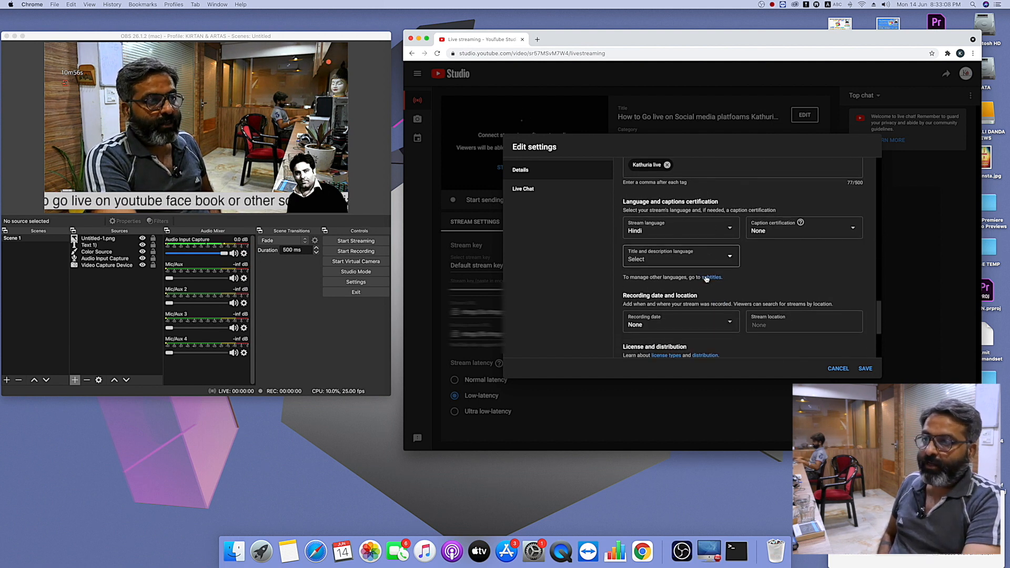
scroll(707, 279, down, 3)
scroll(706, 279, up, 15)
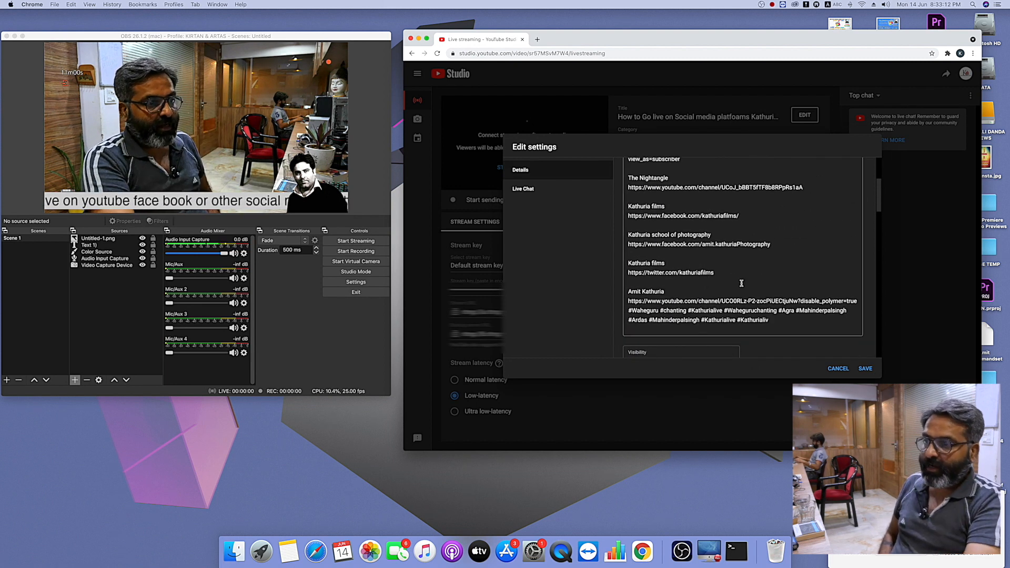
scroll(741, 283, up, 5)
click(865, 370)
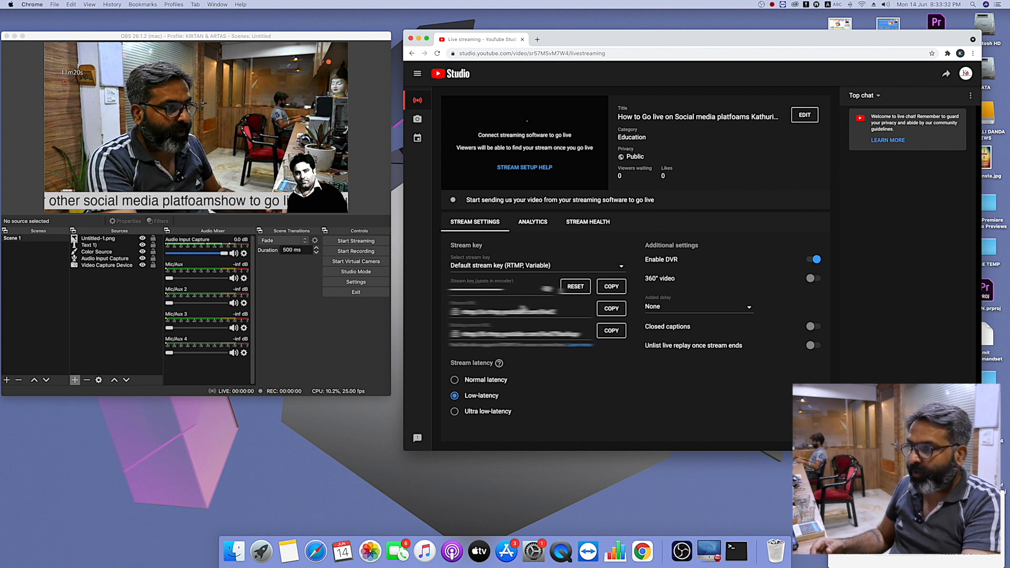
- Copy the default stream key from YouTube Studio and open the Stream settings in OBS
click(612, 286)
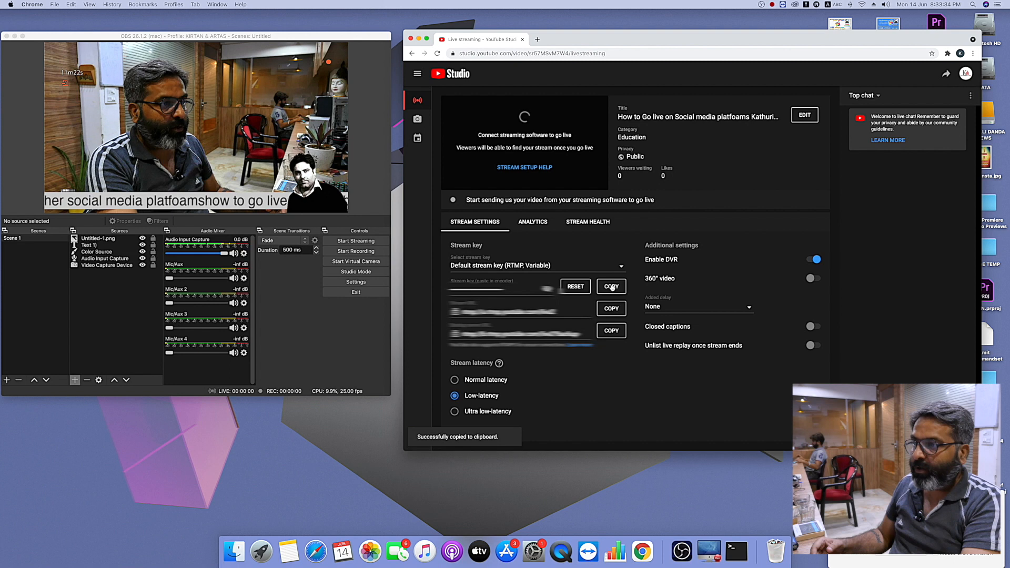
click(361, 284)
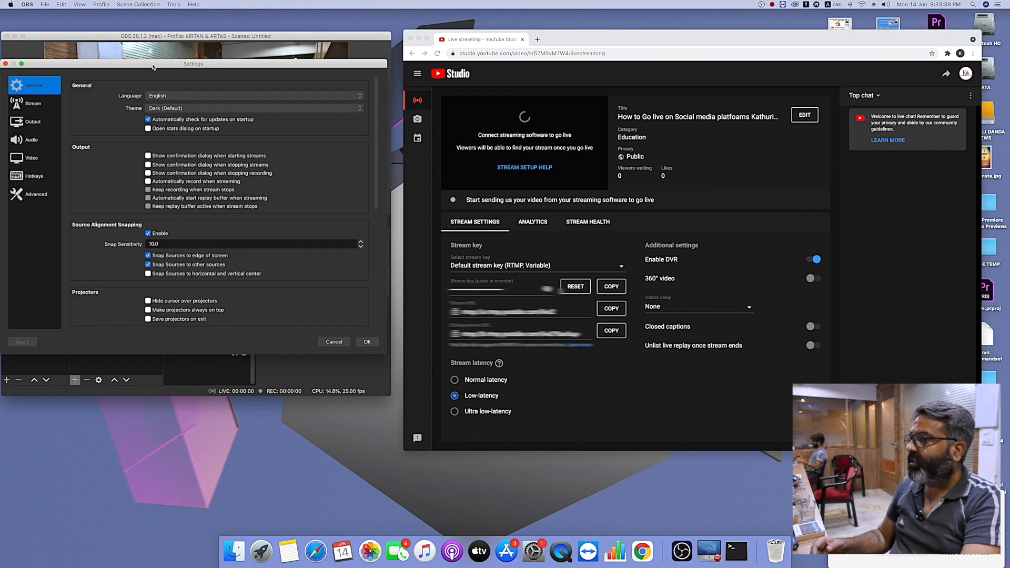
drag(153, 67, 181, 66)
click(71, 103)
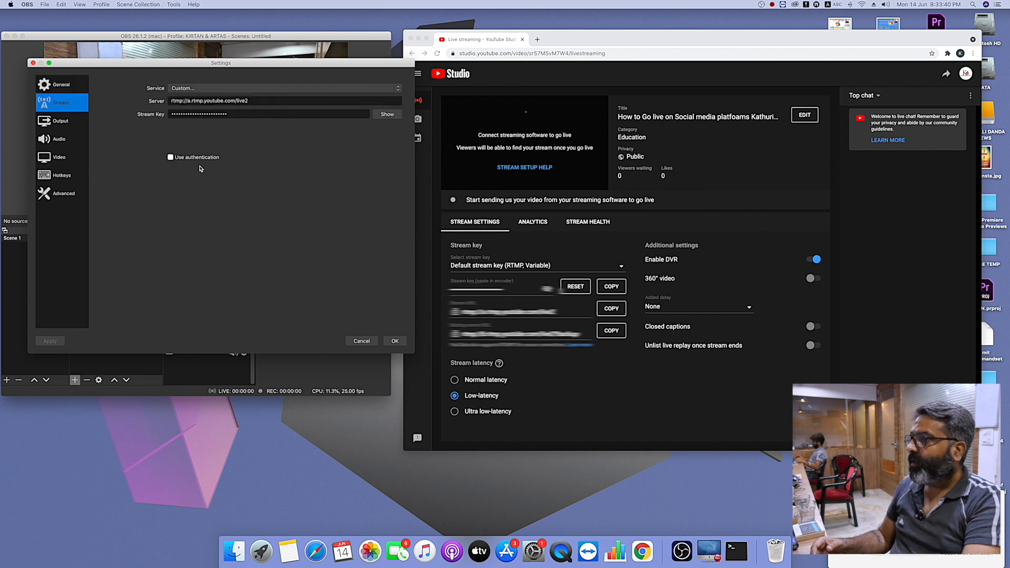
- Clear the old entry in the Stream Key field and paste the copied YouTube stream key
click(252, 114)
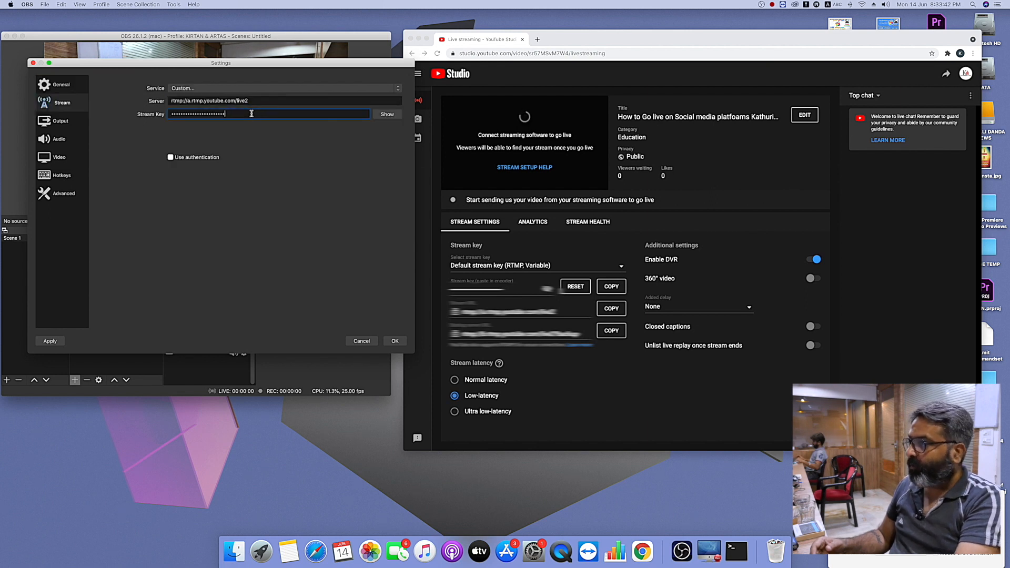
key(BackSpace)
key(BackSpace)
key(BackSpace)
key(BackSpace)
key(BackSpace)
key(BackSpace)
key(BackSpace)
key(BackSpace)
key(BackSpace)
key(BackSpace)
key(BackSpace)
key(BackSpace)
key(BackSpace)
key(BackSpace)
key(BackSpace)
key(BackSpace)
key(BackSpace)
key(BackSpace)
key(BackSpace)
key(BackSpace)
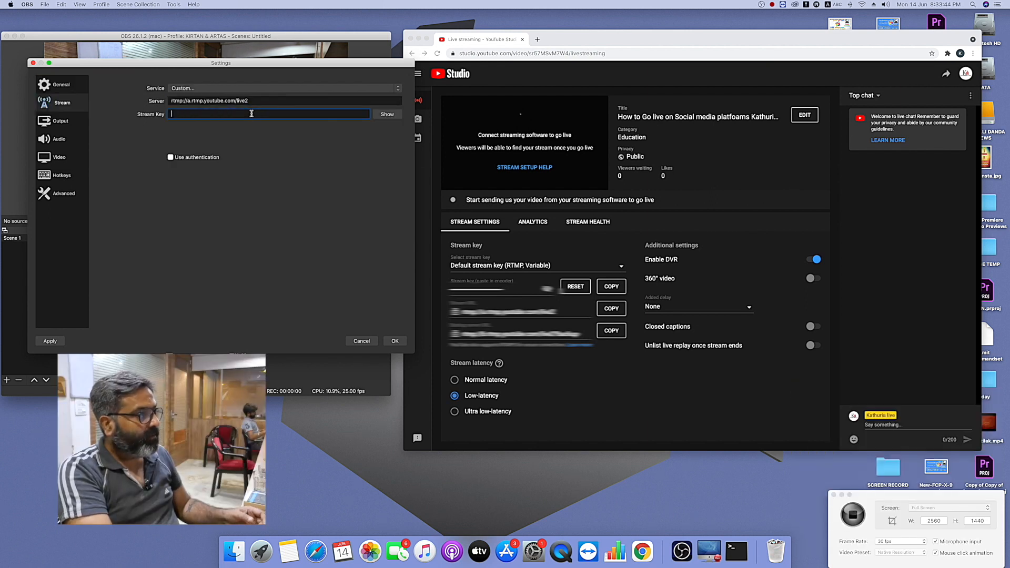
key(super+v)
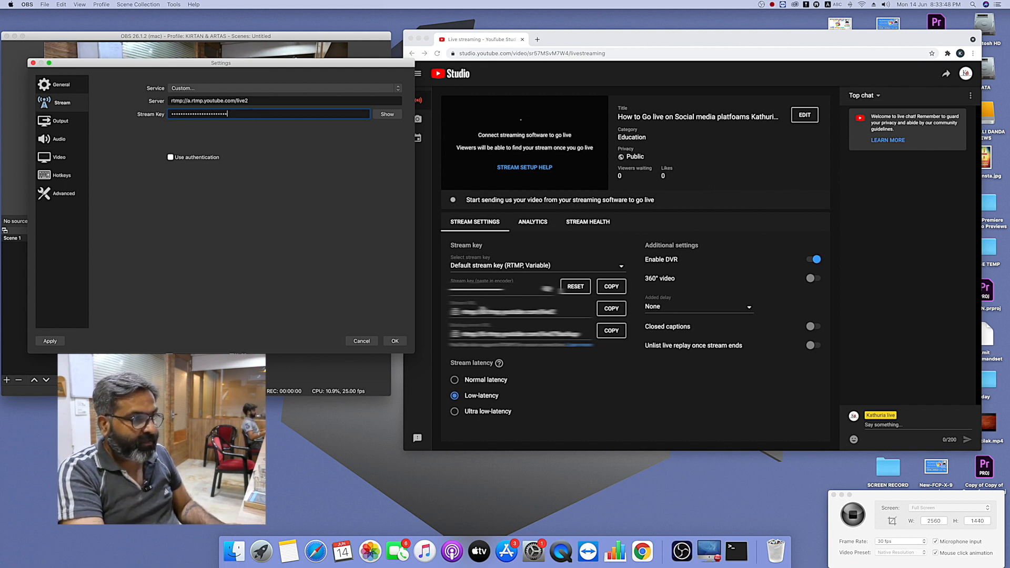
- Switch back to YouTube Studio in Chrome to copy the stream URL
click(502, 307)
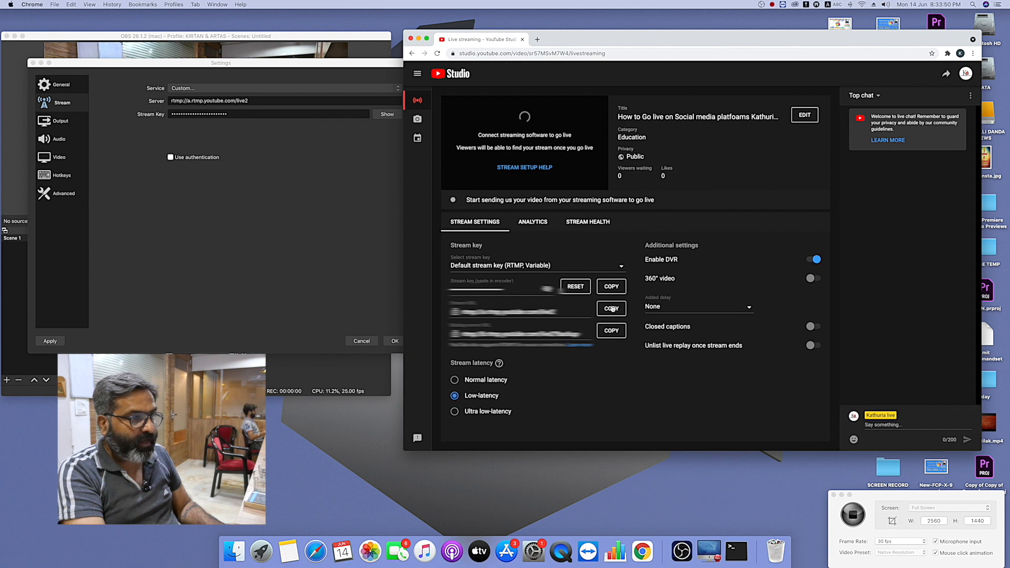